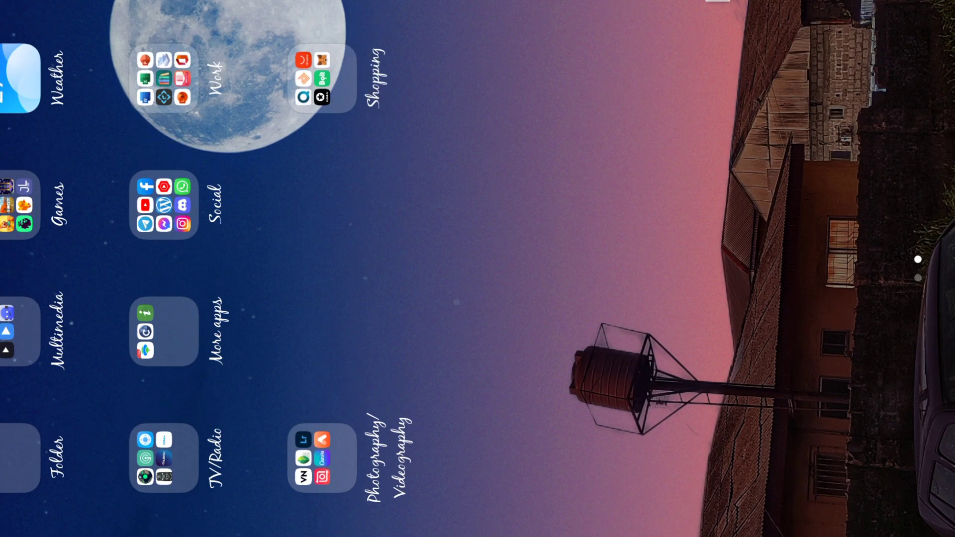
# Open the Work folder on the home screen to reach Microsoft Word.
pyautogui.click(150, 91)
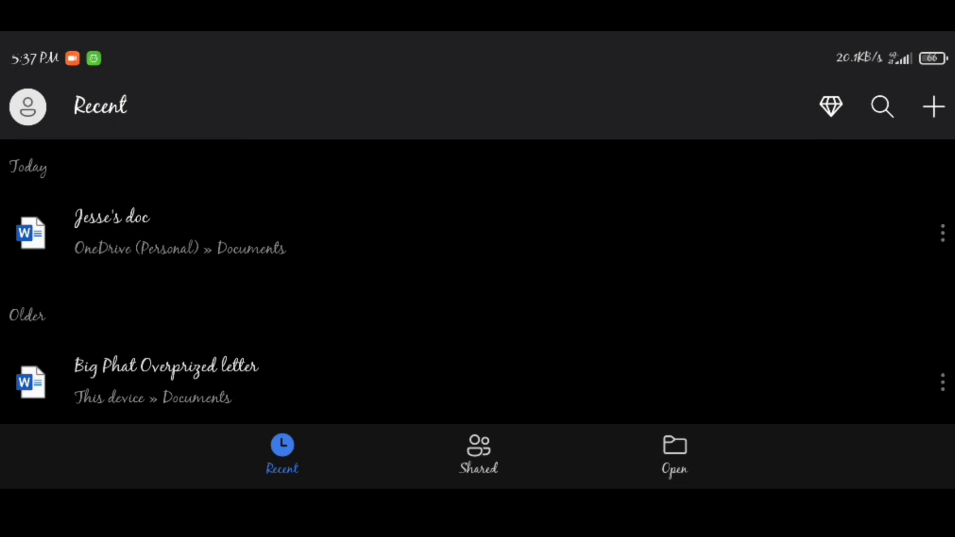
# Create a new blank document saved in This device > Documents.
pyautogui.click(937, 109)
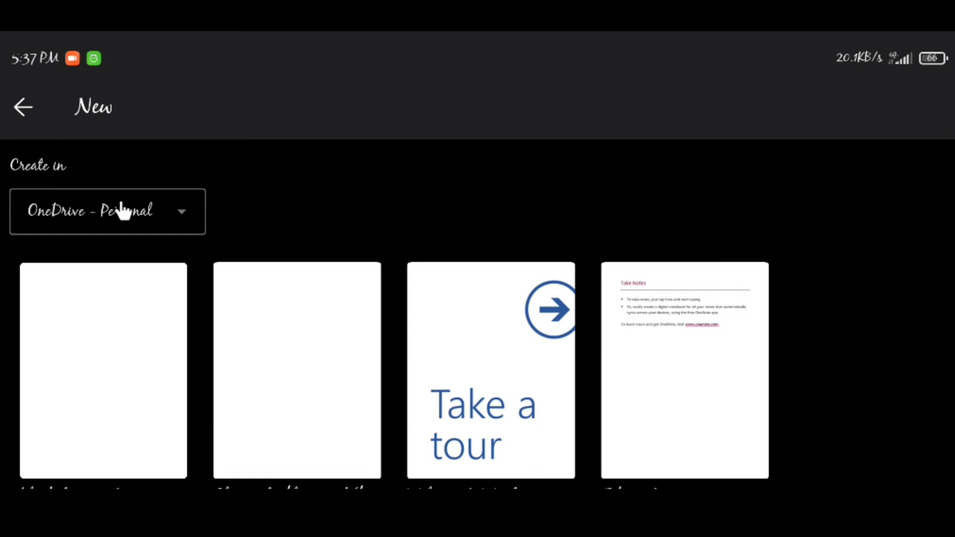
pyautogui.click(122, 211)
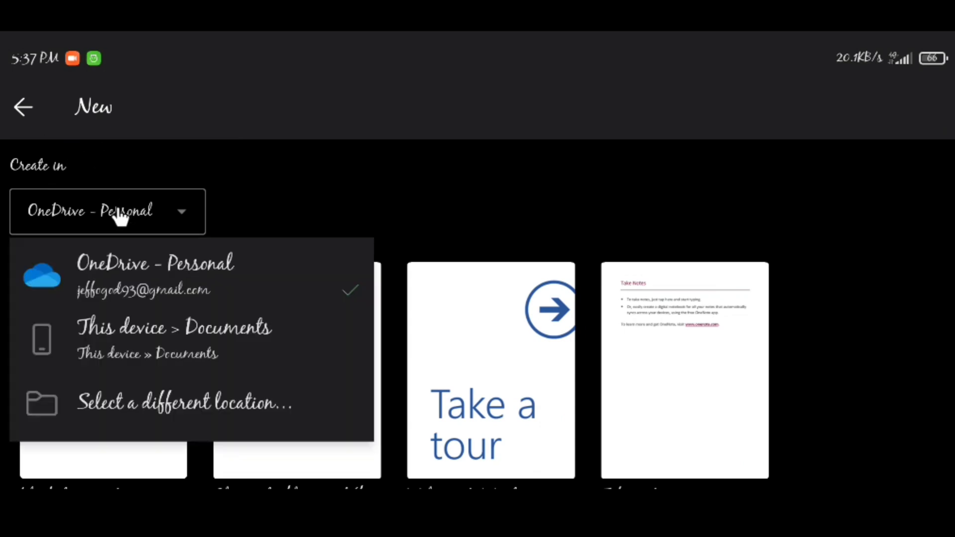
pyautogui.click(126, 338)
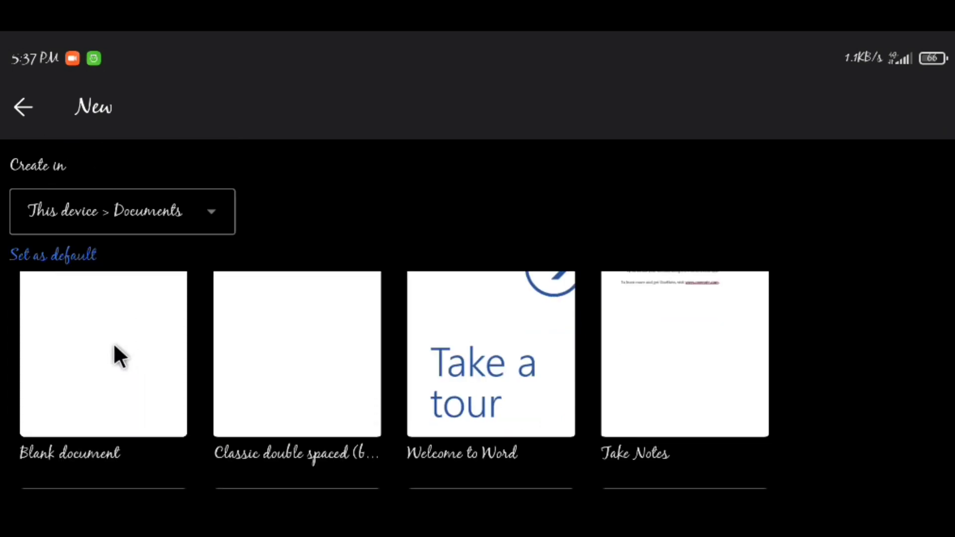
pyautogui.click(114, 346)
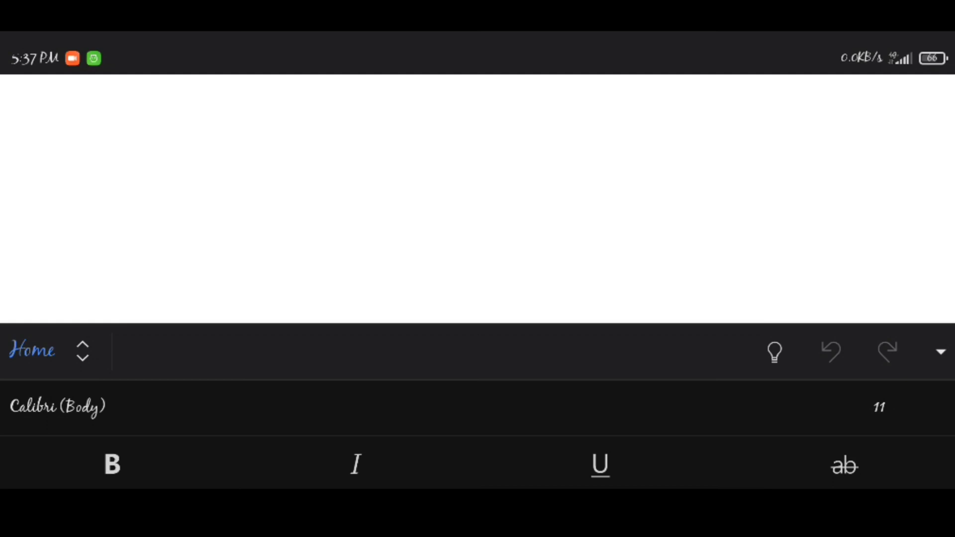
# Set the page size to A4 (8.27" x 11.69") from the Layout options.
pyautogui.click(51, 351)
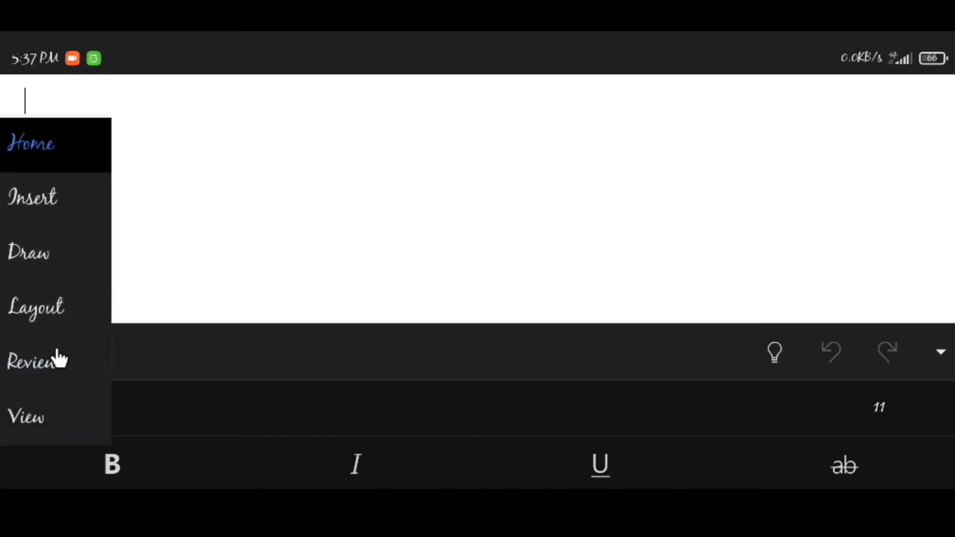
pyautogui.click(58, 310)
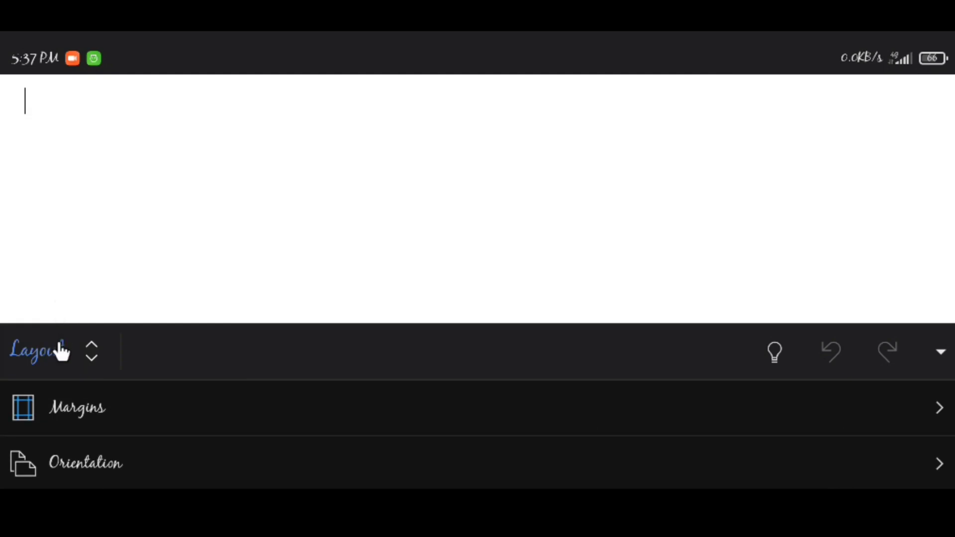
pyautogui.scroll(-2, 104, 435)
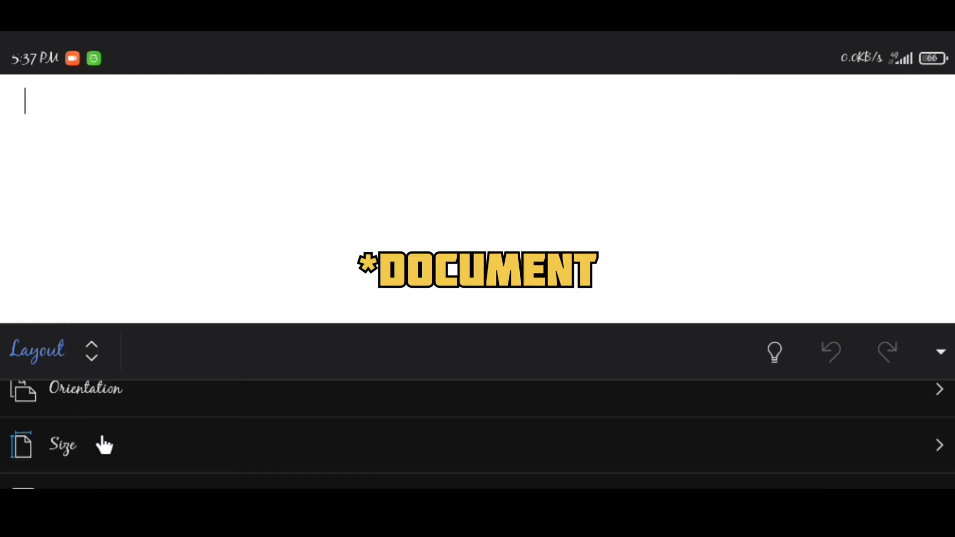
pyautogui.click(99, 444)
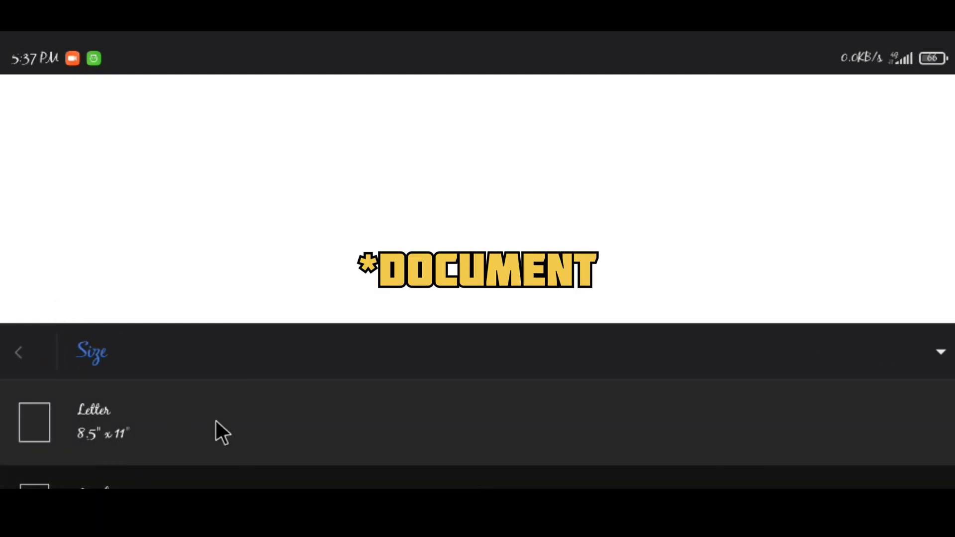
pyautogui.scroll(-1, 144, 421)
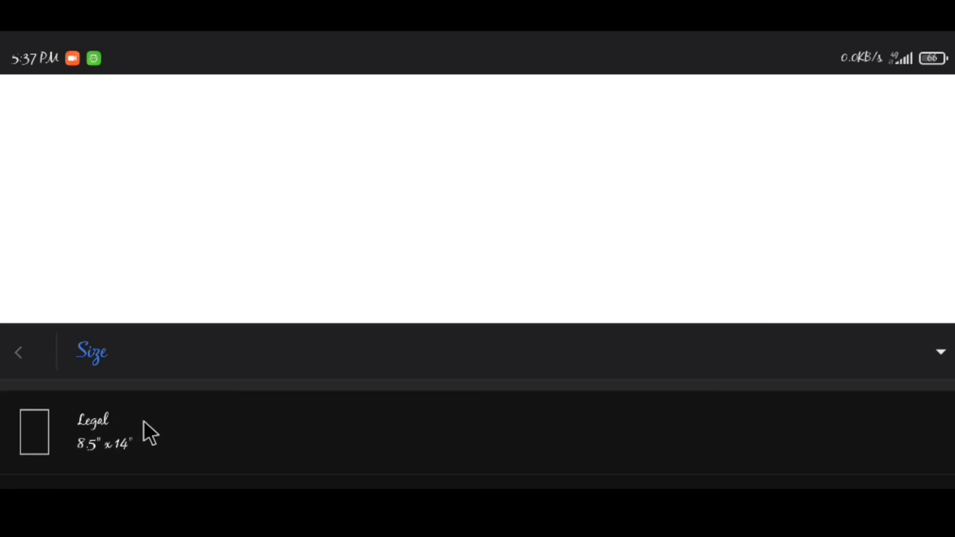
pyautogui.scroll(-1, 144, 422)
pyautogui.scroll(-1, 144, 421)
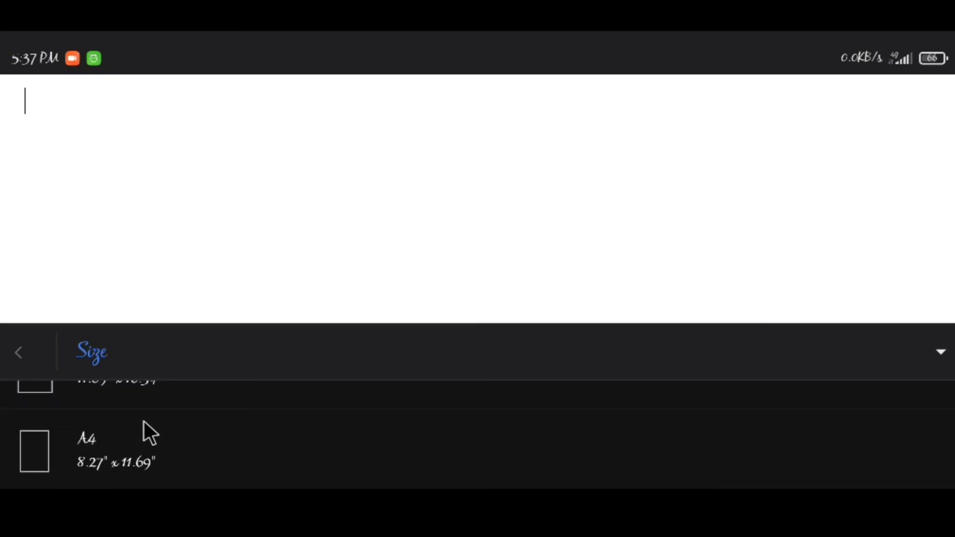
pyautogui.click(119, 448)
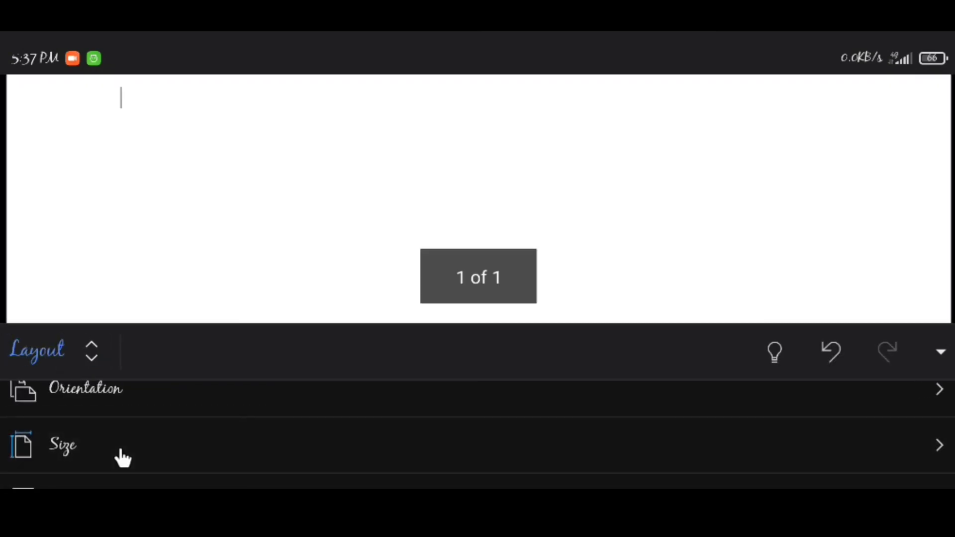
# Apply the Last Custom Setting margins and confirm 0" on all four sides in Custom Margins.
pyautogui.scroll(1, 121, 440)
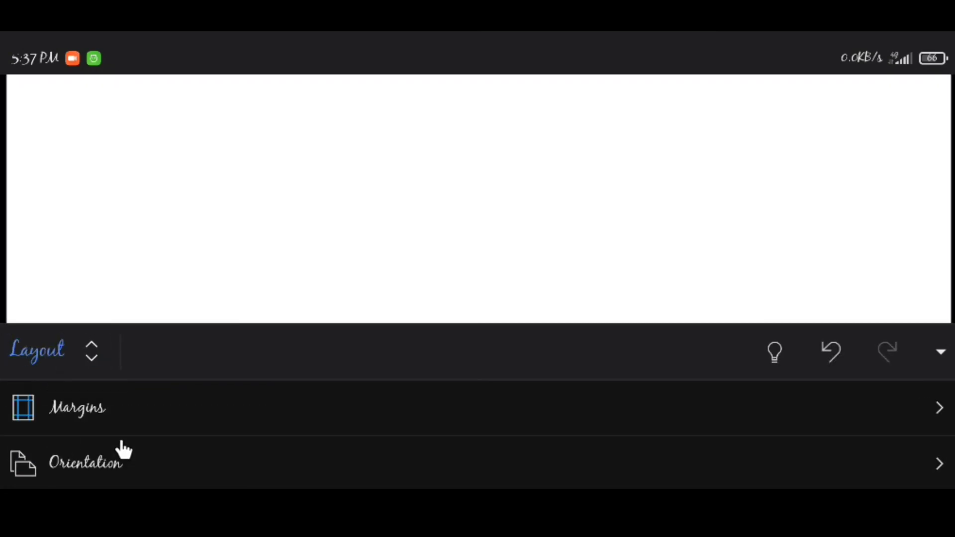
pyautogui.click(88, 404)
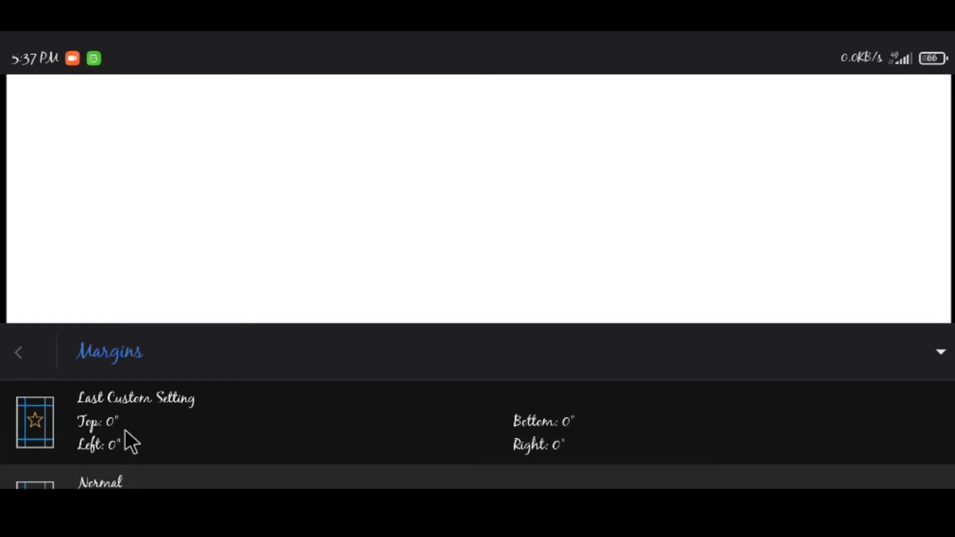
pyautogui.click(235, 435)
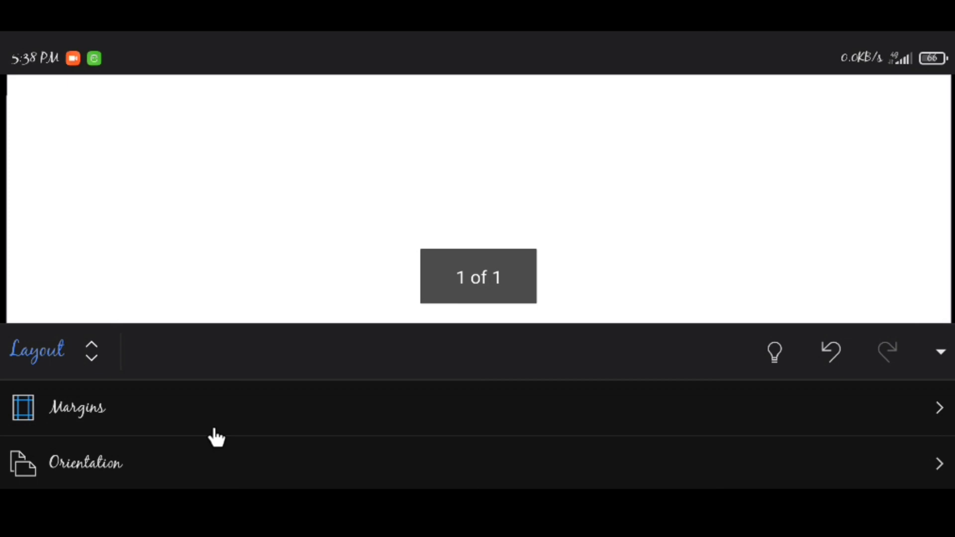
pyautogui.click(73, 420)
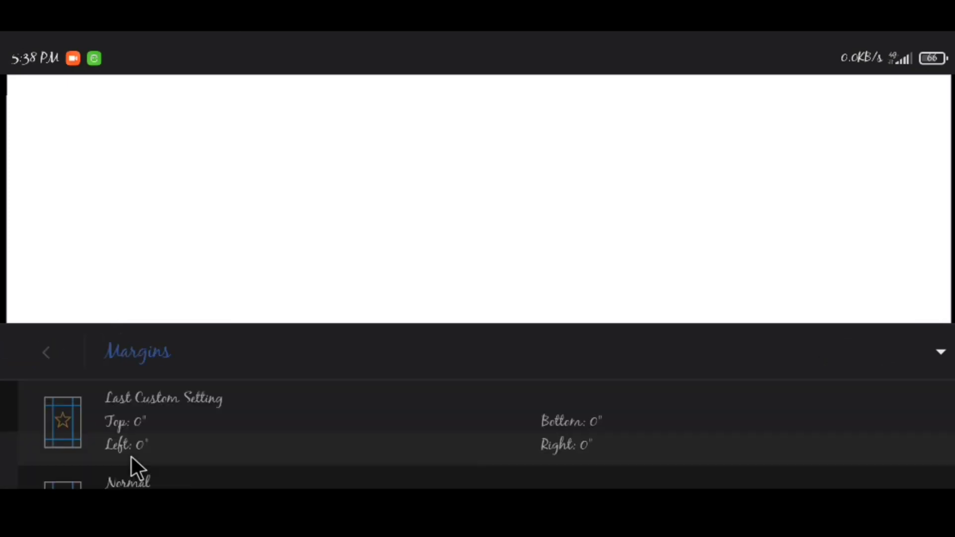
pyautogui.scroll(-3, 109, 447)
pyautogui.scroll(-2, 108, 446)
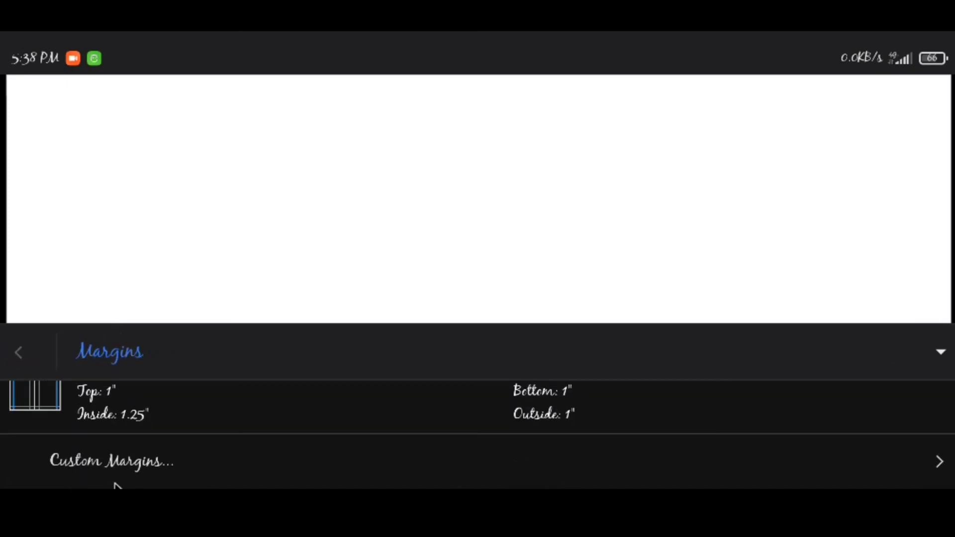
pyautogui.click(112, 463)
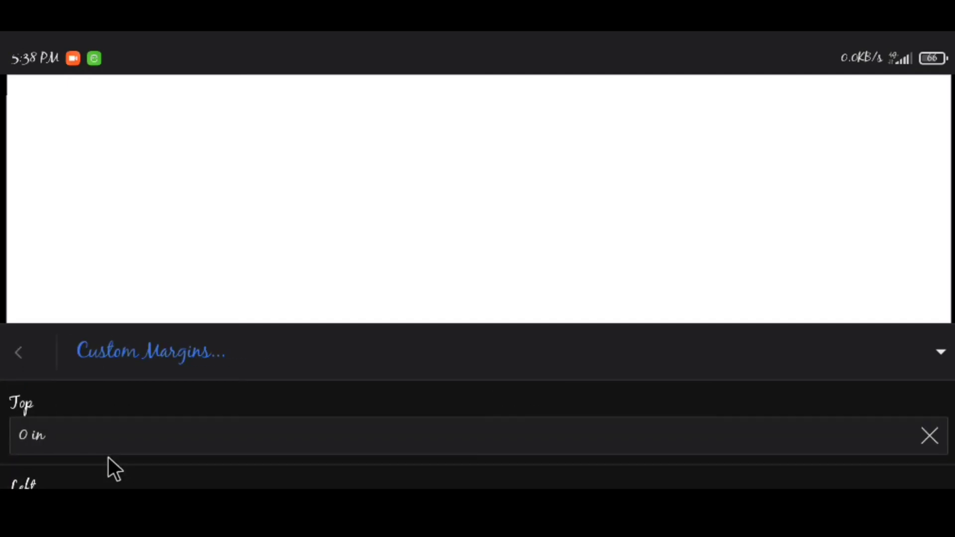
pyautogui.scroll(-2, 55, 432)
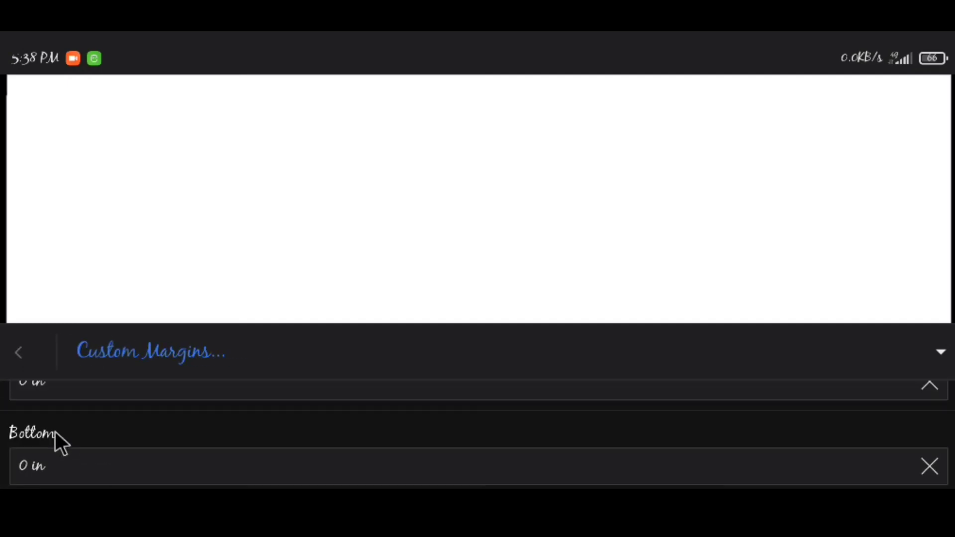
pyautogui.click(29, 360)
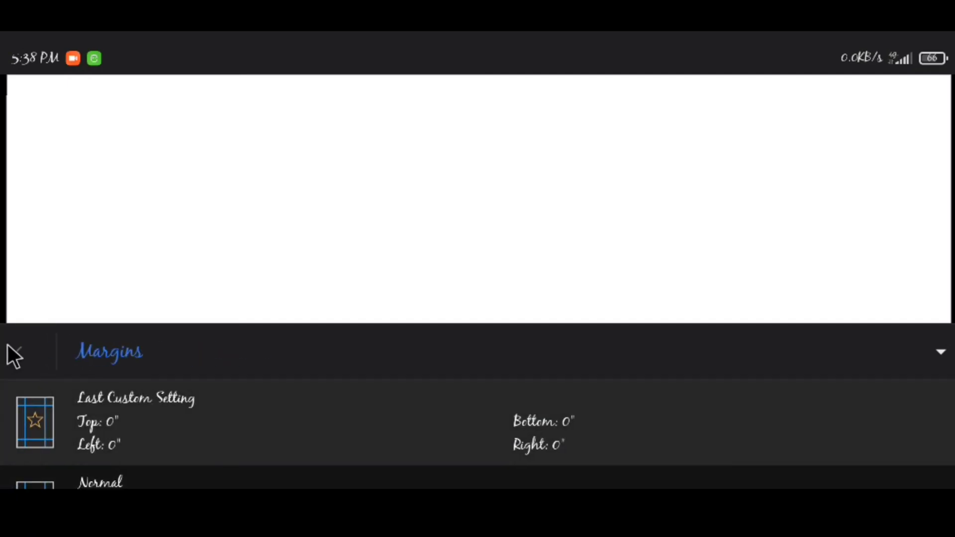
pyautogui.click(7, 345)
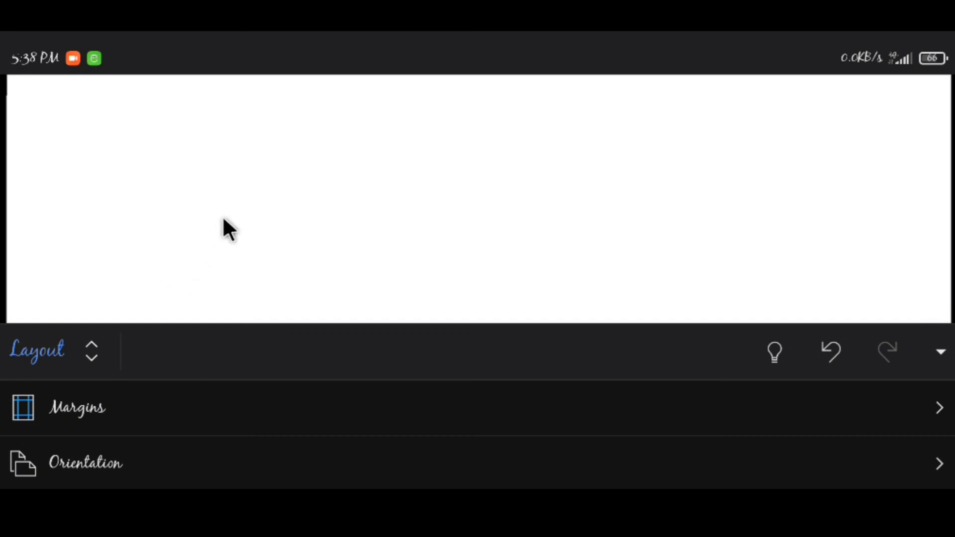
# Insert the Inquisitive Universe letterhead image from Recent images via Pictures > Photos.
pyautogui.click(34, 349)
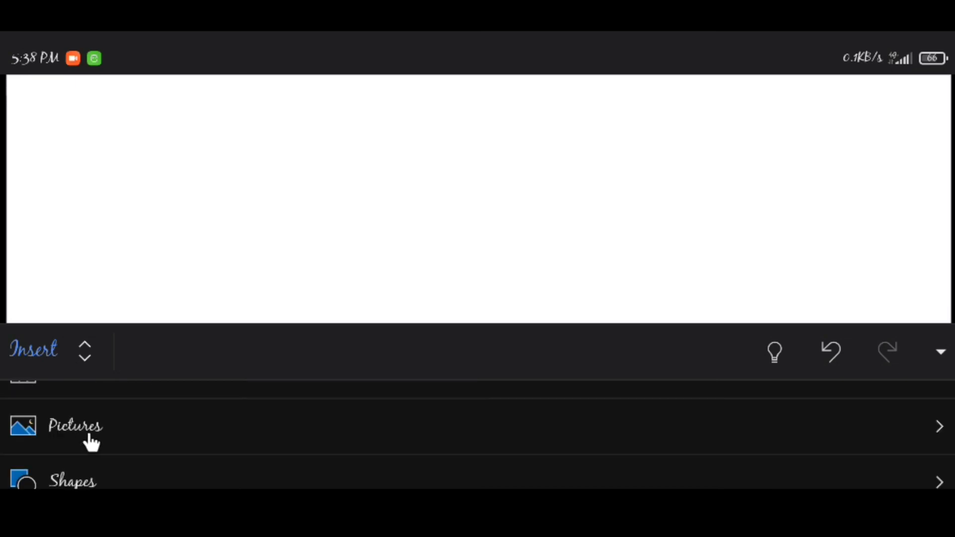
pyautogui.click(89, 430)
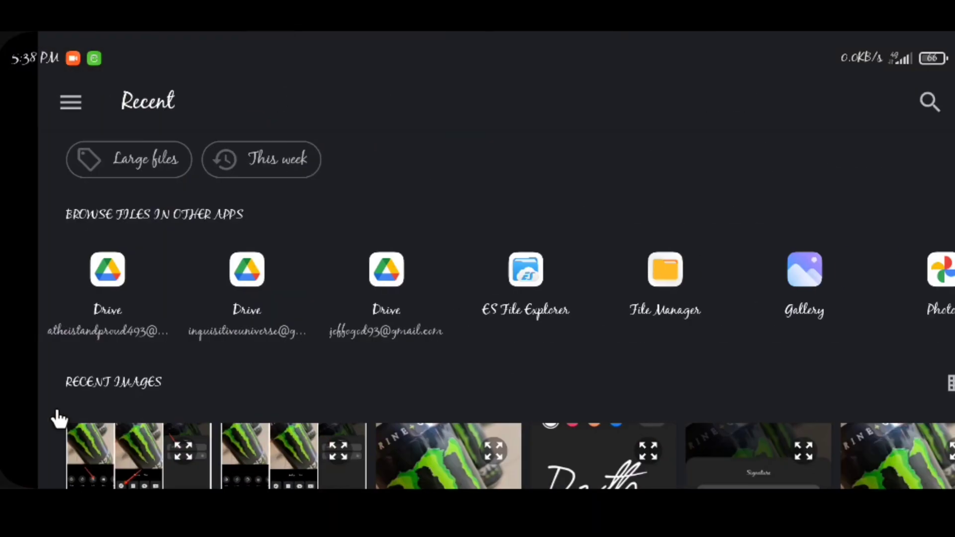
pyautogui.scroll(-3, 101, 383)
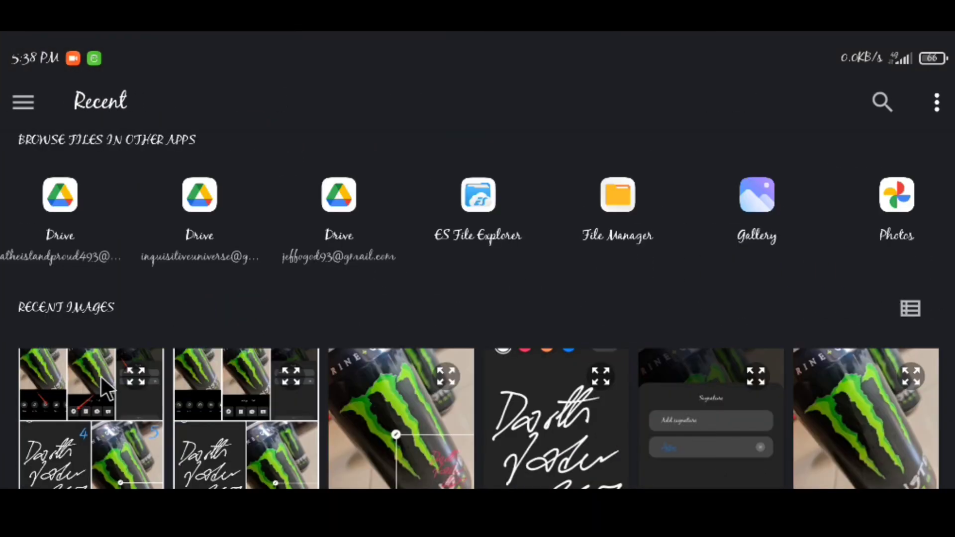
pyautogui.scroll(-2, 101, 377)
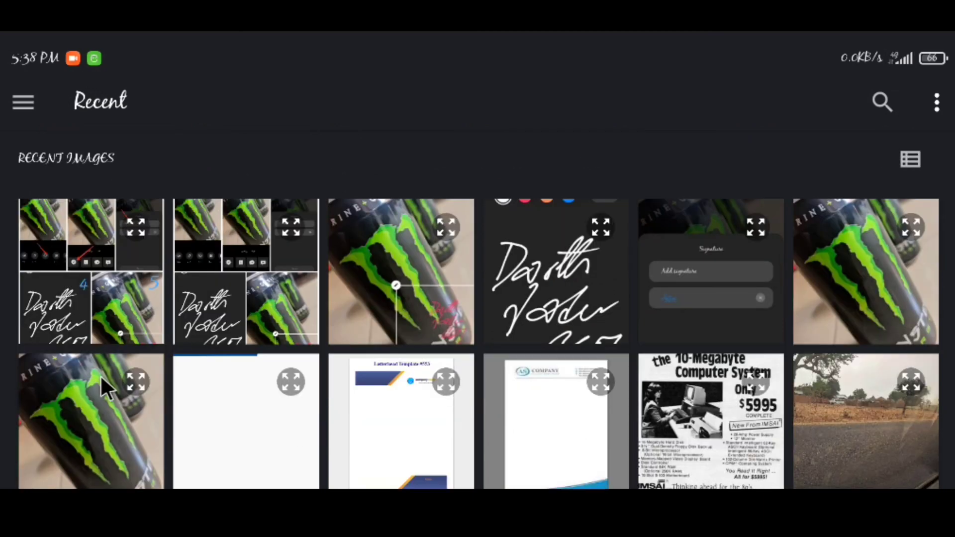
pyautogui.click(236, 420)
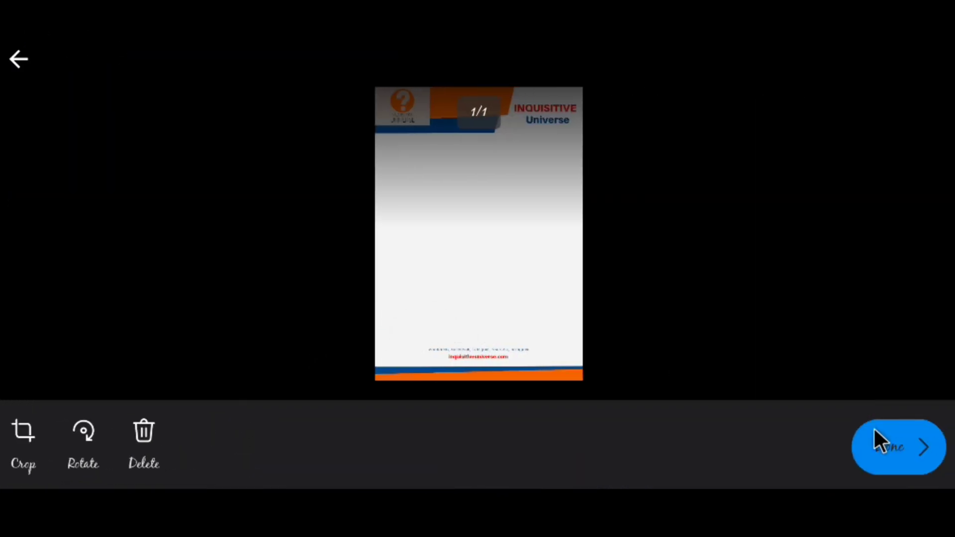
pyautogui.click(898, 446)
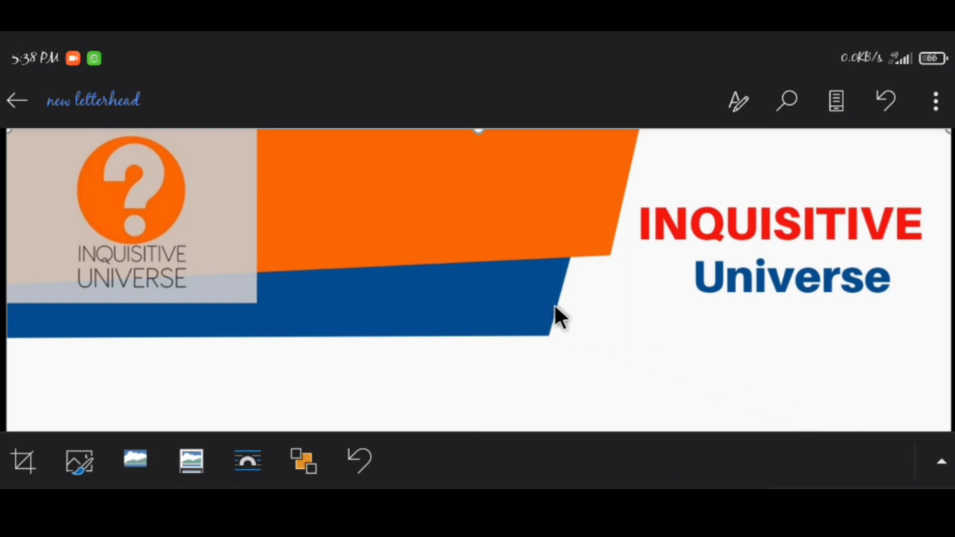
# Scroll through the inserted letterhead image to review it.
pyautogui.scroll(-5, 436, 311)
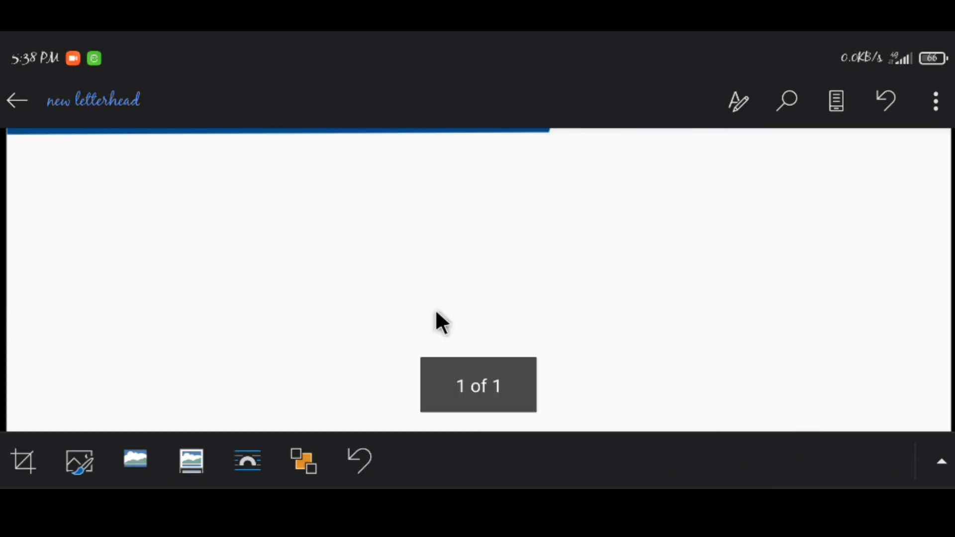
pyautogui.scroll(-3, 445, 313)
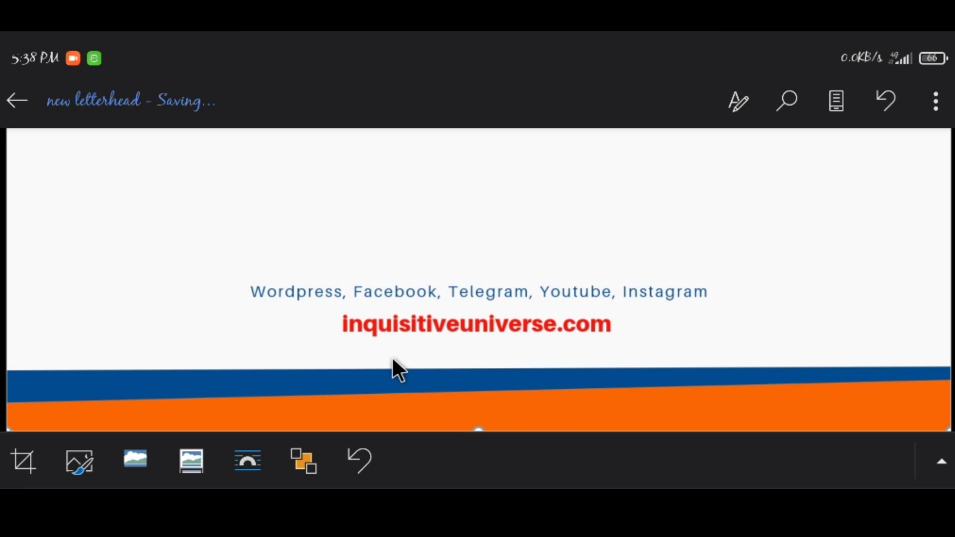
pyautogui.scroll(5, 443, 326)
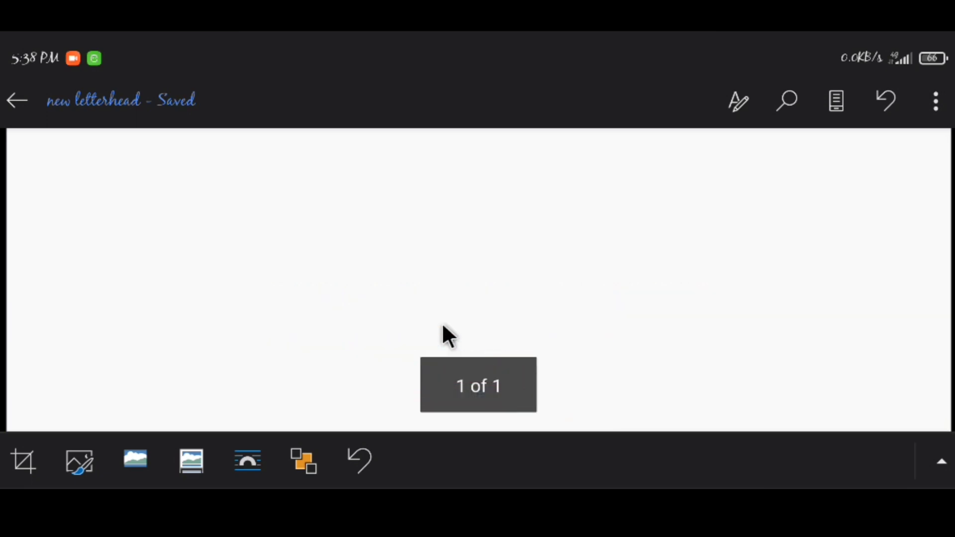
pyautogui.scroll(5, 443, 318)
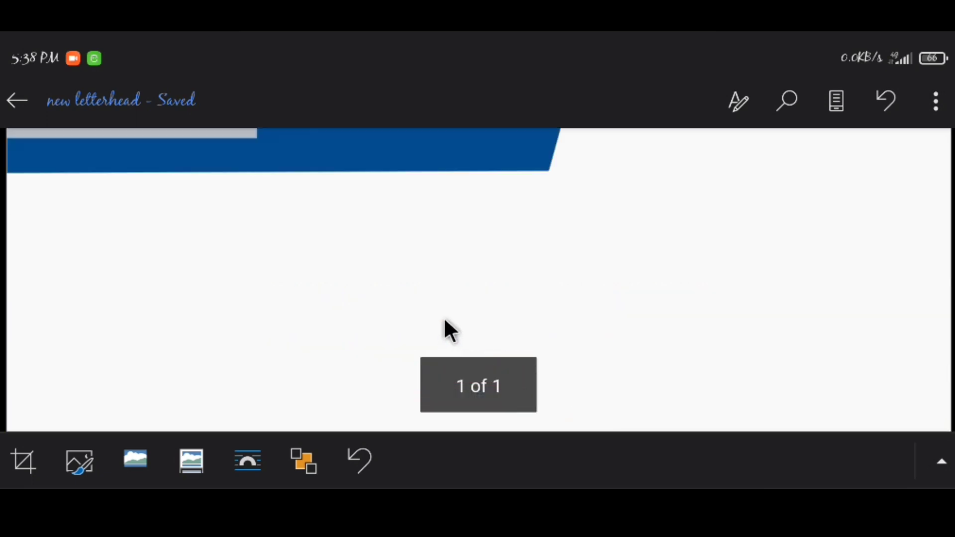
pyautogui.scroll(1, 445, 316)
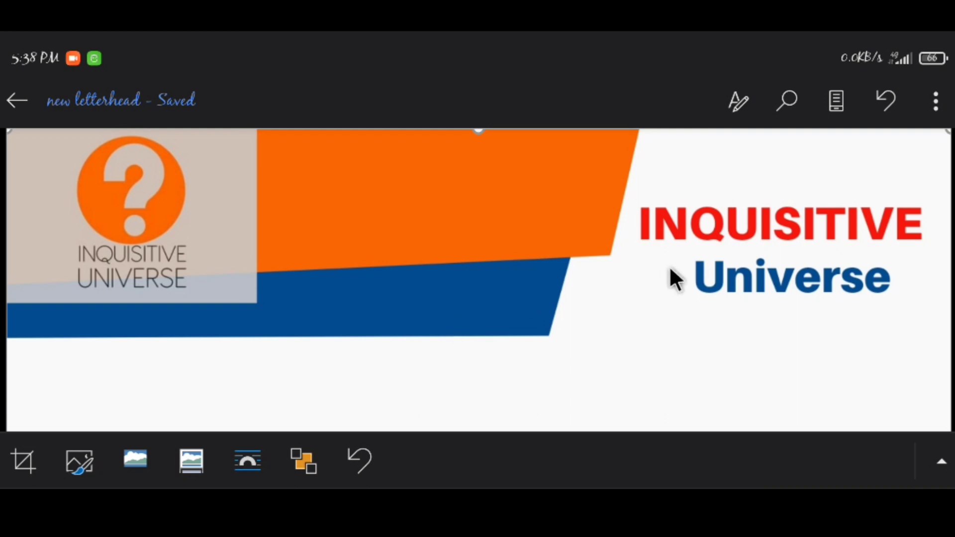
pyautogui.scroll(-5, 576, 280)
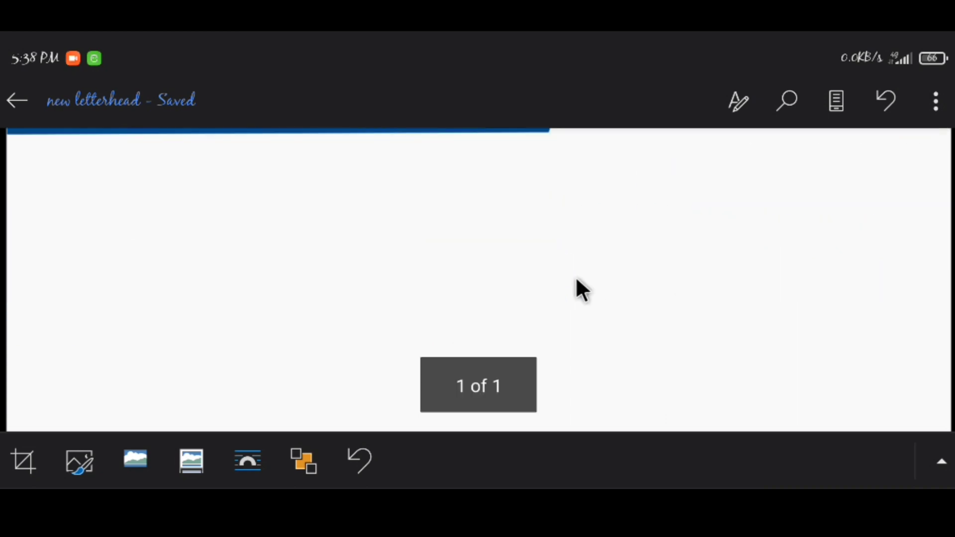
pyautogui.scroll(-5, 574, 278)
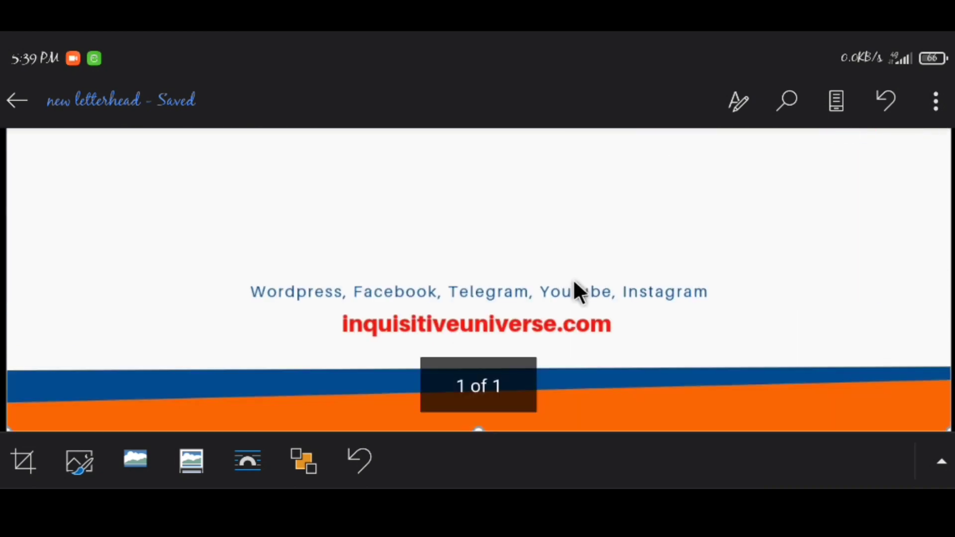
pyautogui.scroll(10, 575, 269)
pyautogui.scroll(-12, 575, 265)
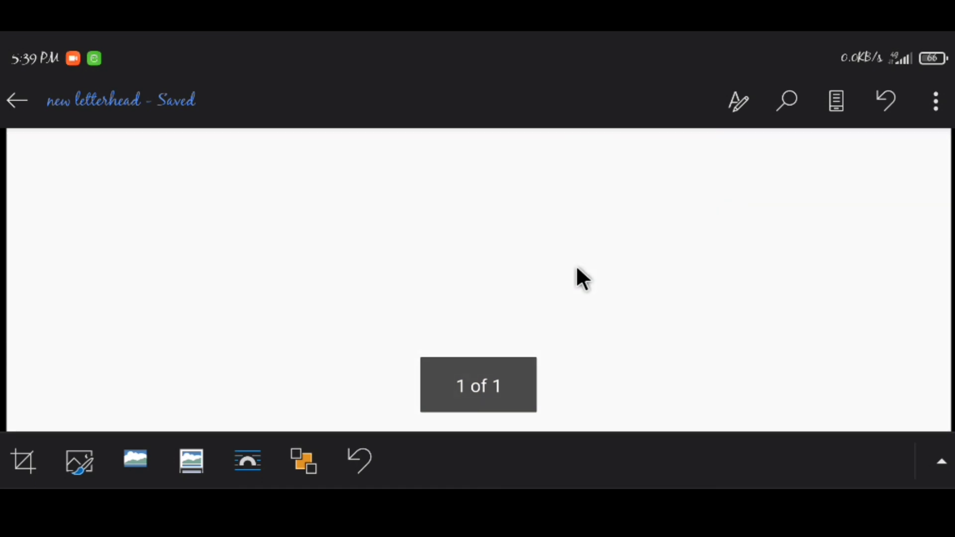
pyautogui.scroll(12, 577, 271)
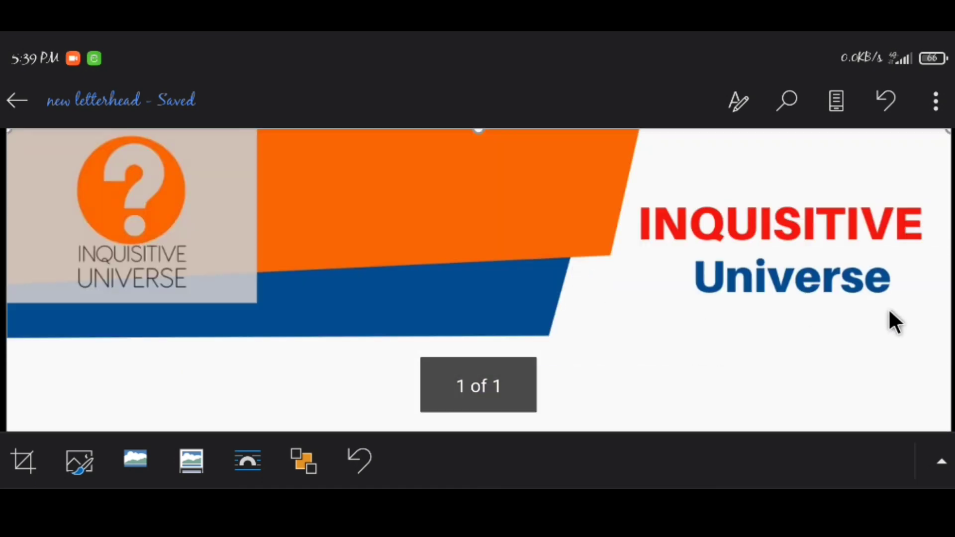
# Add a placeholder quote text box from the Insert commands.
pyautogui.click(941, 463)
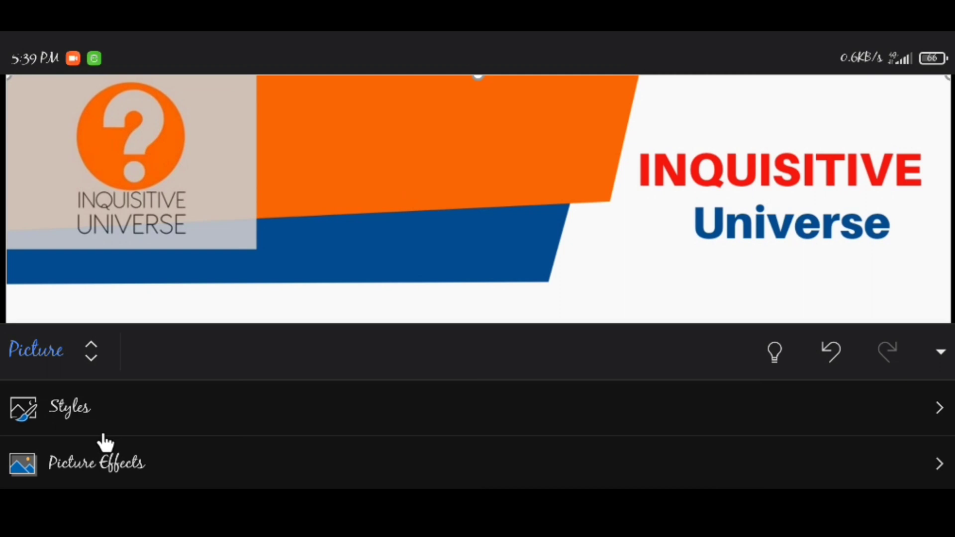
pyautogui.click(62, 344)
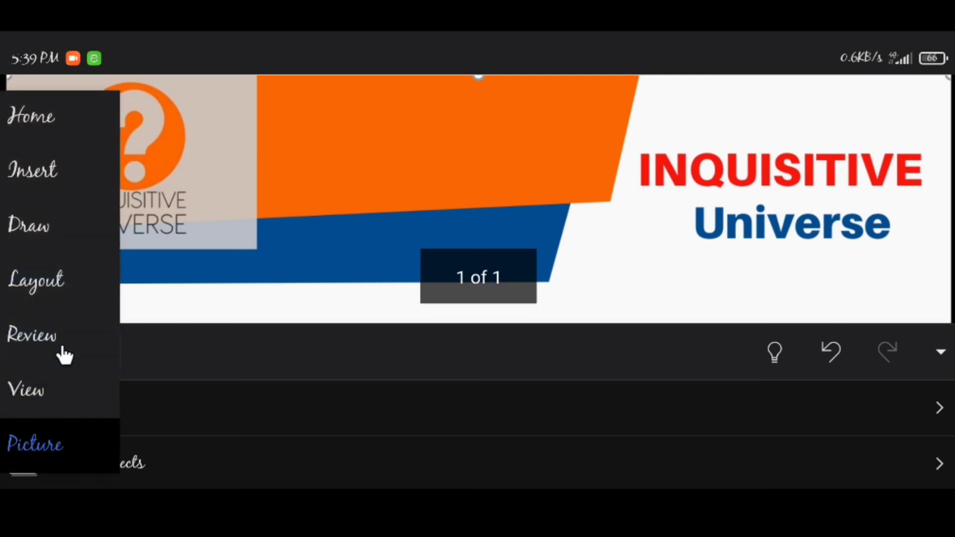
pyautogui.click(43, 180)
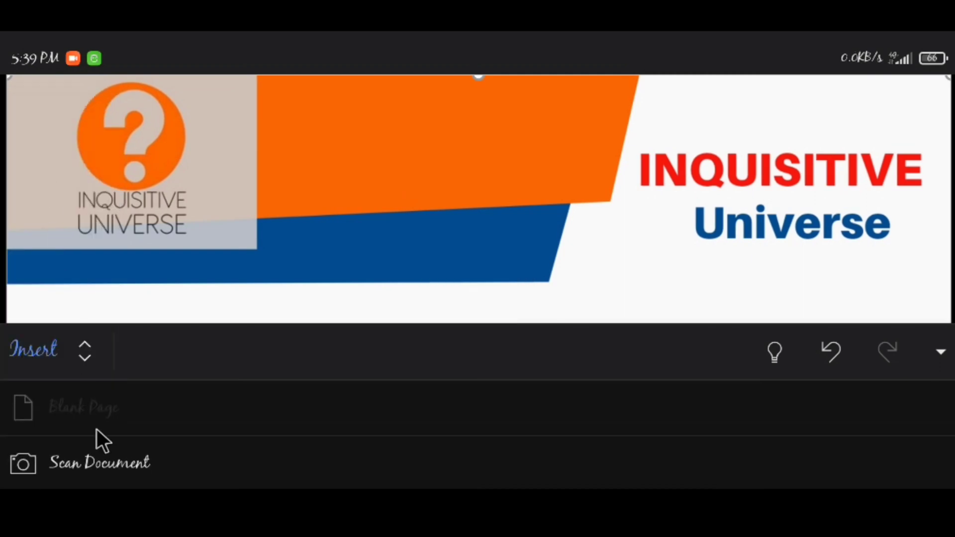
pyautogui.scroll(-5, 97, 429)
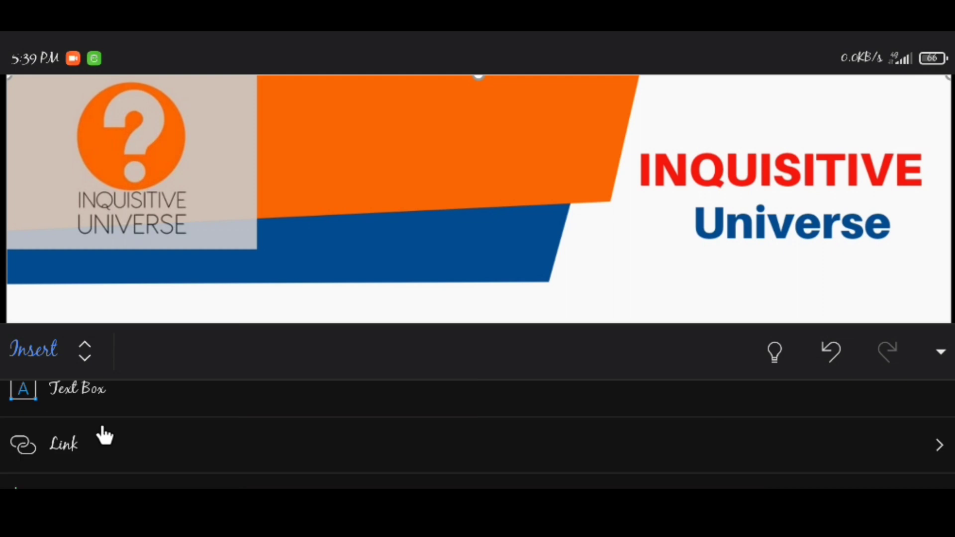
pyautogui.scroll(2, 104, 435)
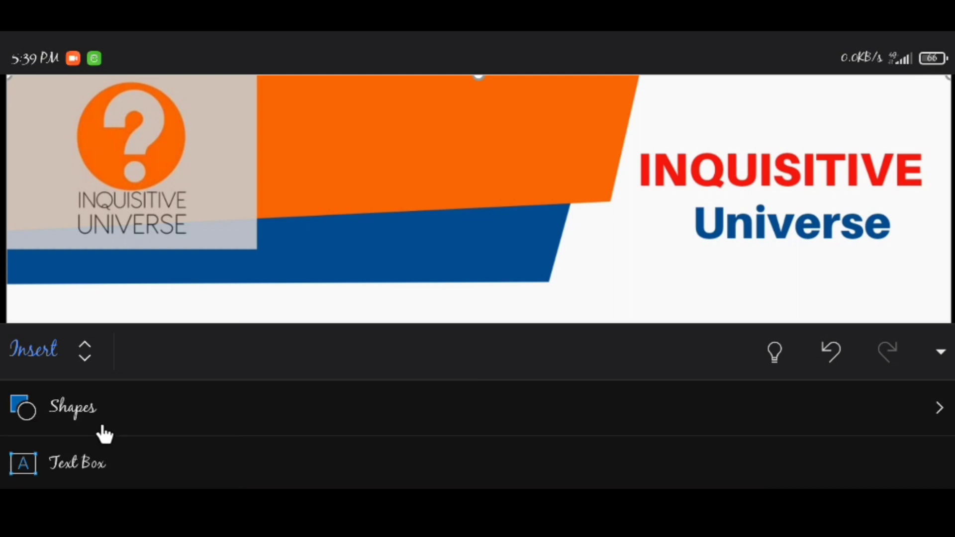
pyautogui.click(143, 464)
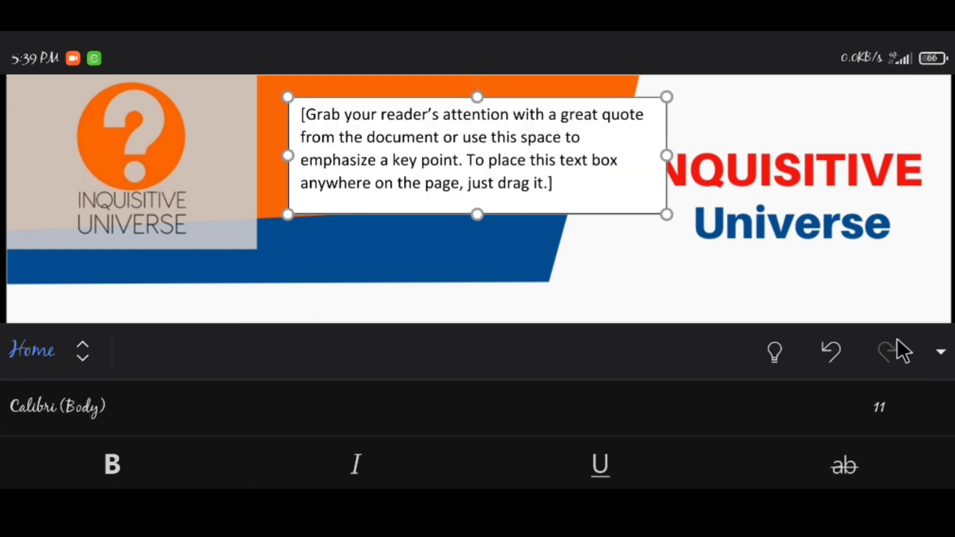
# Move the quote text box down below the letterhead header.
pyautogui.click(940, 352)
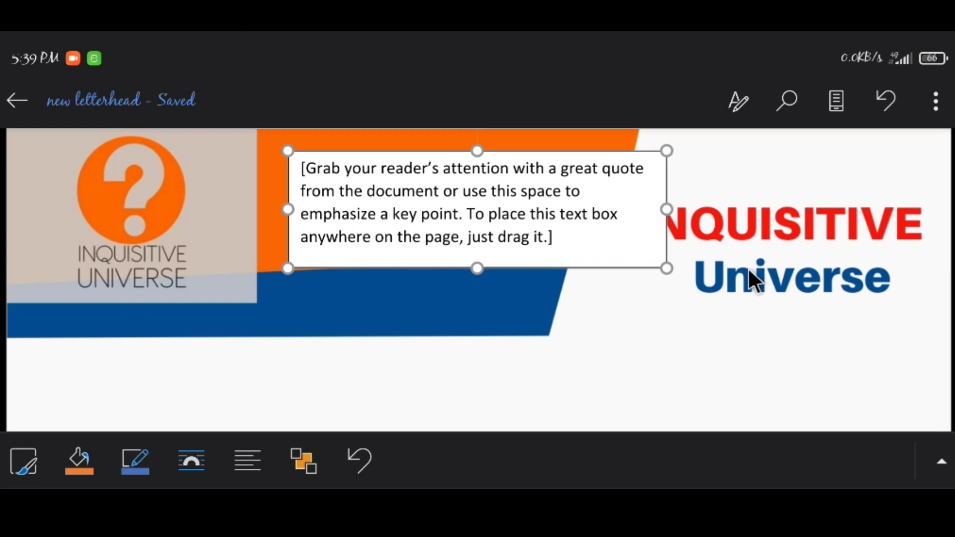
pyautogui.scroll(-5, 747, 267)
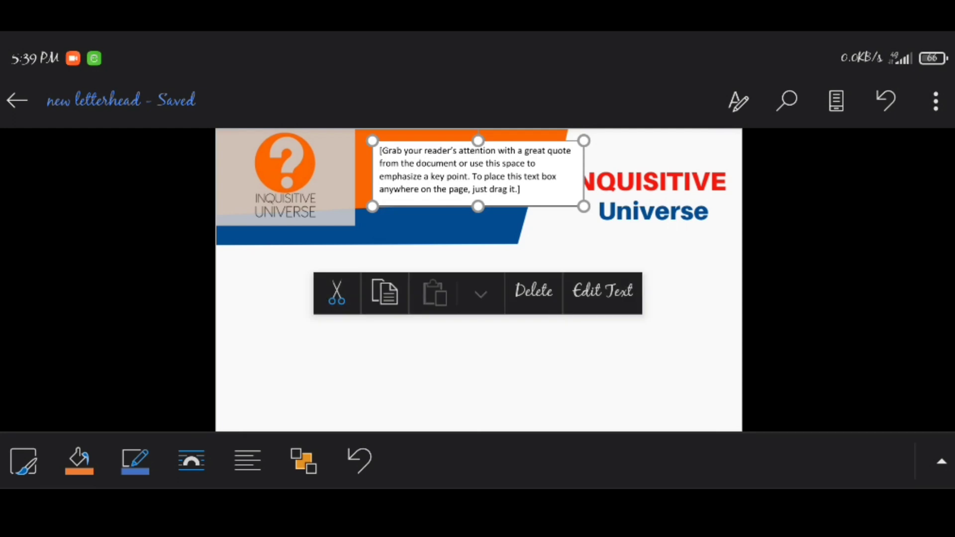
pyautogui.click(602, 291)
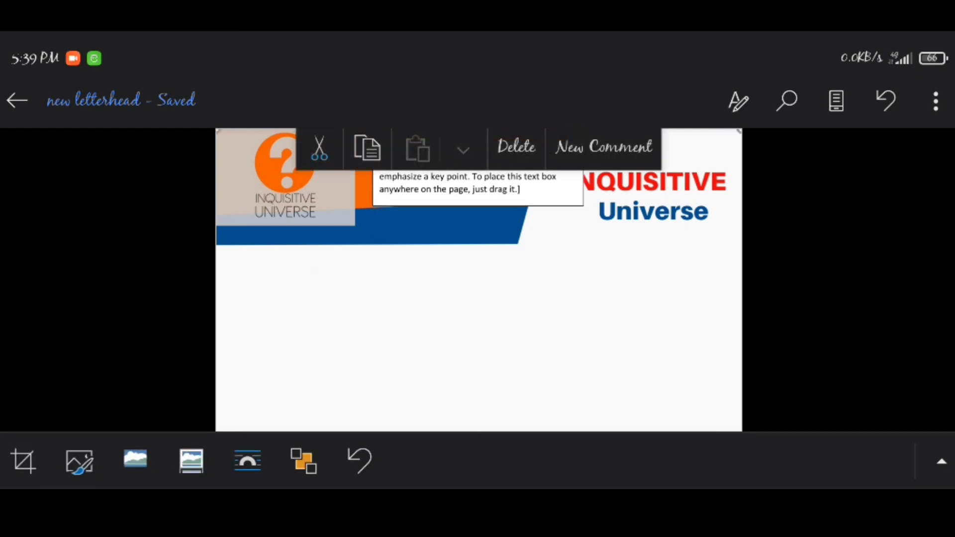
pyautogui.moveTo(477, 175); pyautogui.dragTo(436, 357)
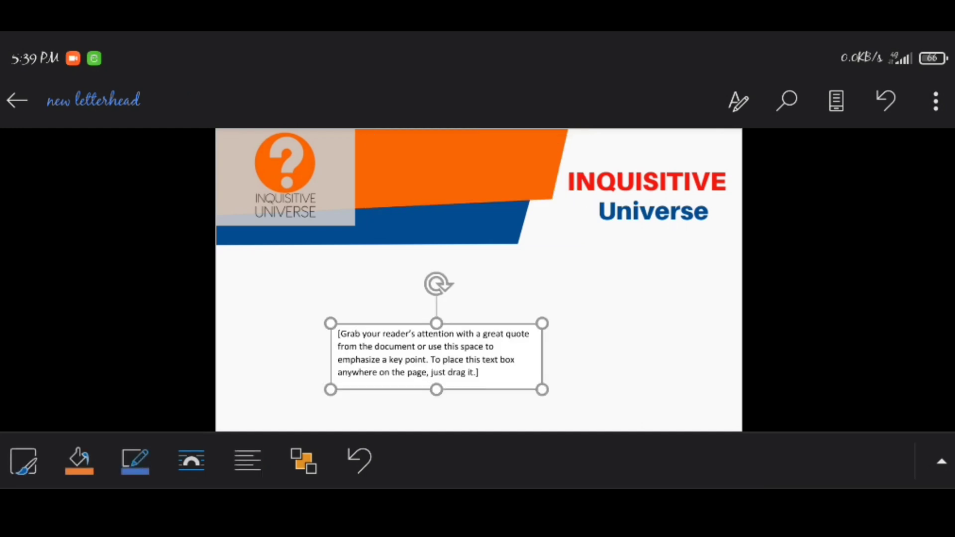
# Widen the text box, stretch it down to the footer, and centre it horizontally.
pyautogui.moveTo(542, 389); pyautogui.dragTo(630, 389)
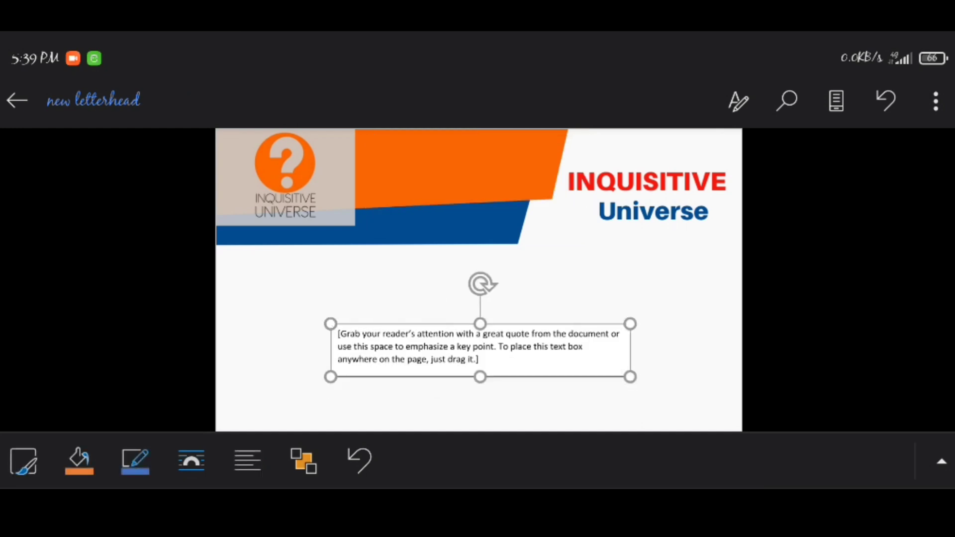
pyautogui.scroll(-3, 477, 299)
pyautogui.moveTo(480, 260); pyautogui.dragTo(480, 409)
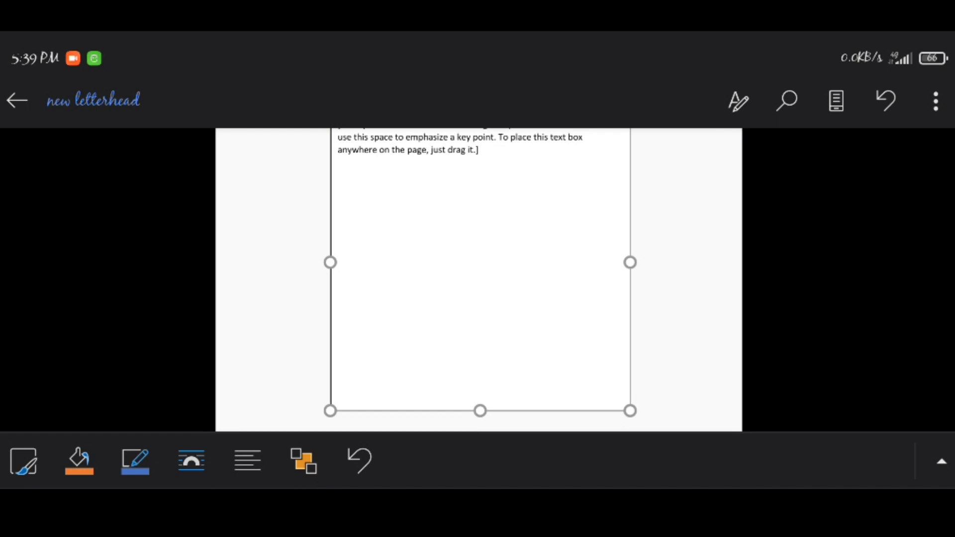
pyautogui.scroll(-5, 477, 299)
pyautogui.scroll(-3, 477, 278)
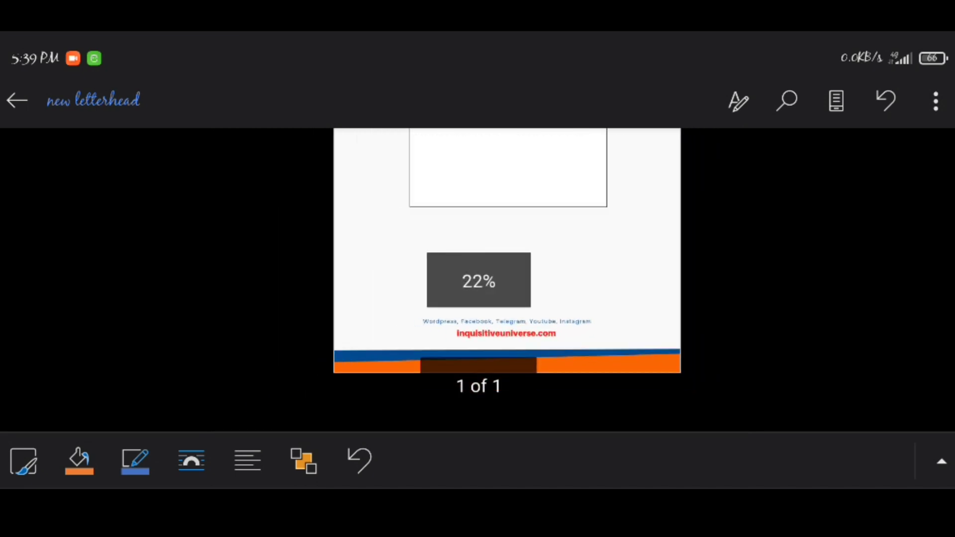
pyautogui.moveTo(480, 308); pyautogui.dragTo(480, 383)
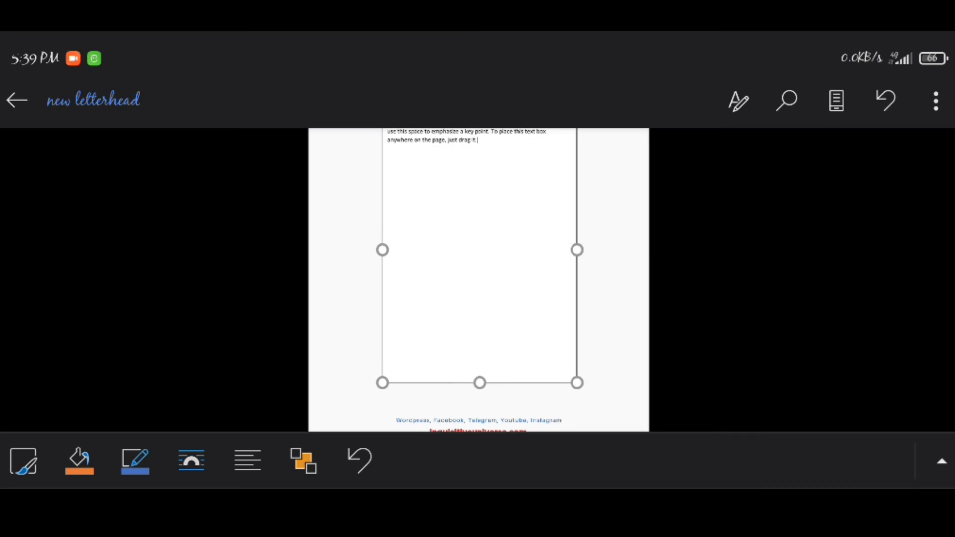
pyautogui.moveTo(577, 250); pyautogui.dragTo(618, 250)
pyautogui.scroll(3, 477, 279)
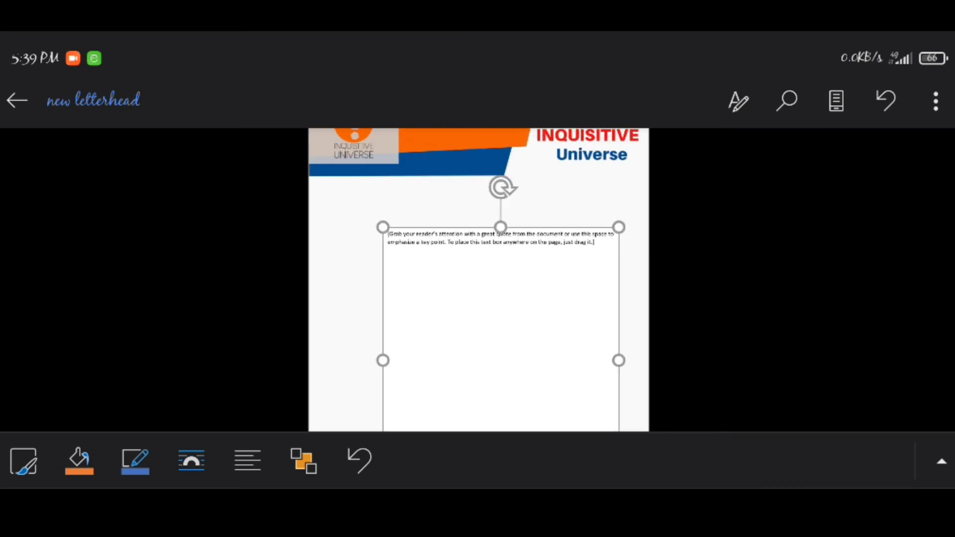
pyautogui.moveTo(500, 323); pyautogui.dragTo(467, 319)
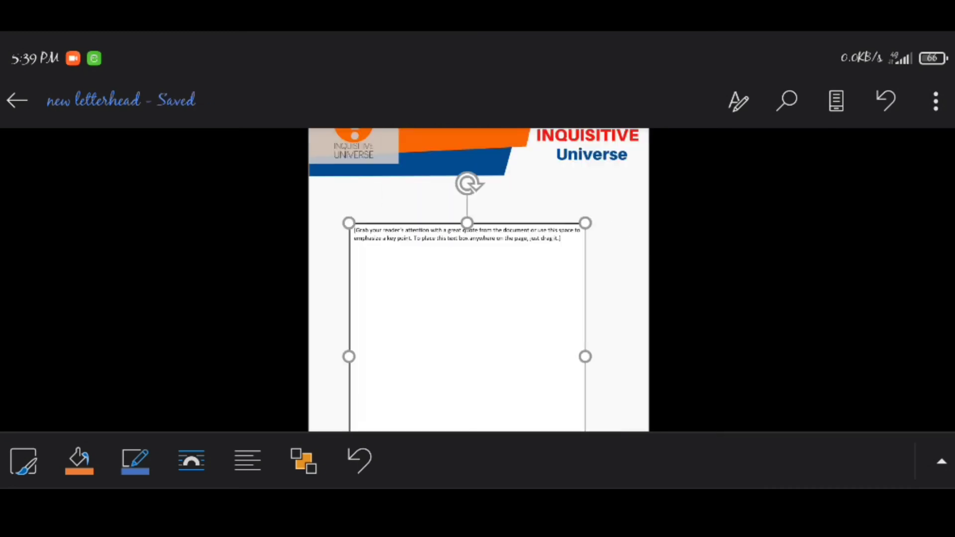
pyautogui.scroll(1, 477, 278)
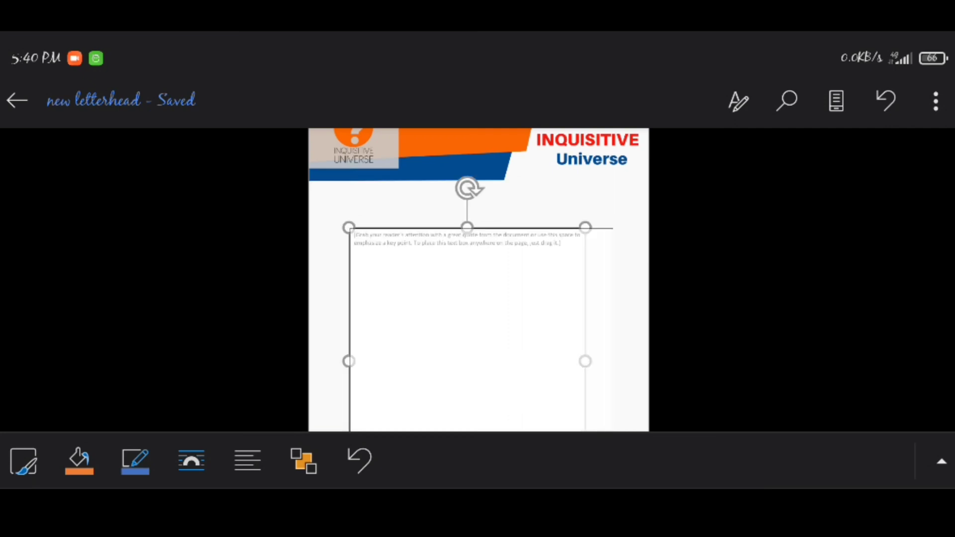
pyautogui.scroll(-5, 477, 279)
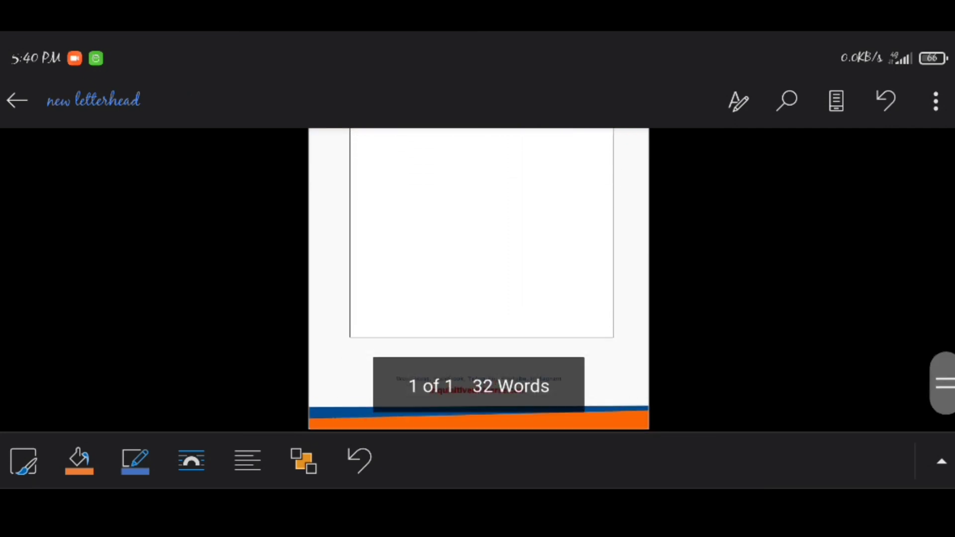
pyautogui.click(481, 234)
pyautogui.scroll(5, 477, 278)
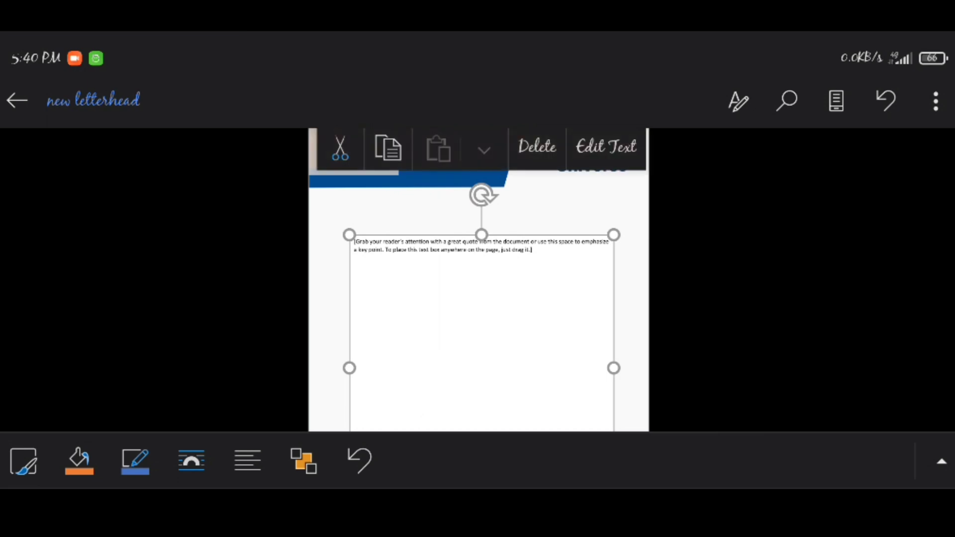
# Set the text box's font size to 16 in Calibri (Body) from the Home options.
pyautogui.click(608, 149)
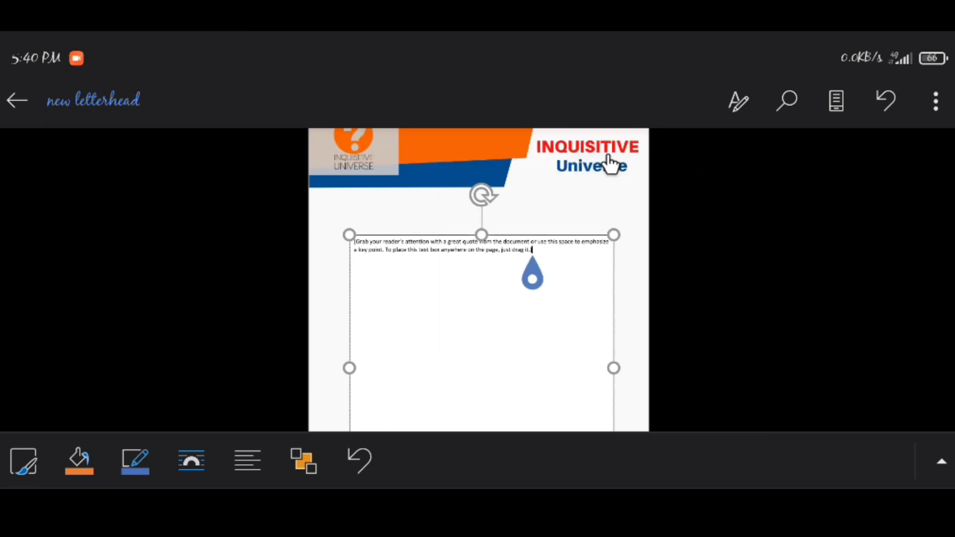
pyautogui.click(942, 462)
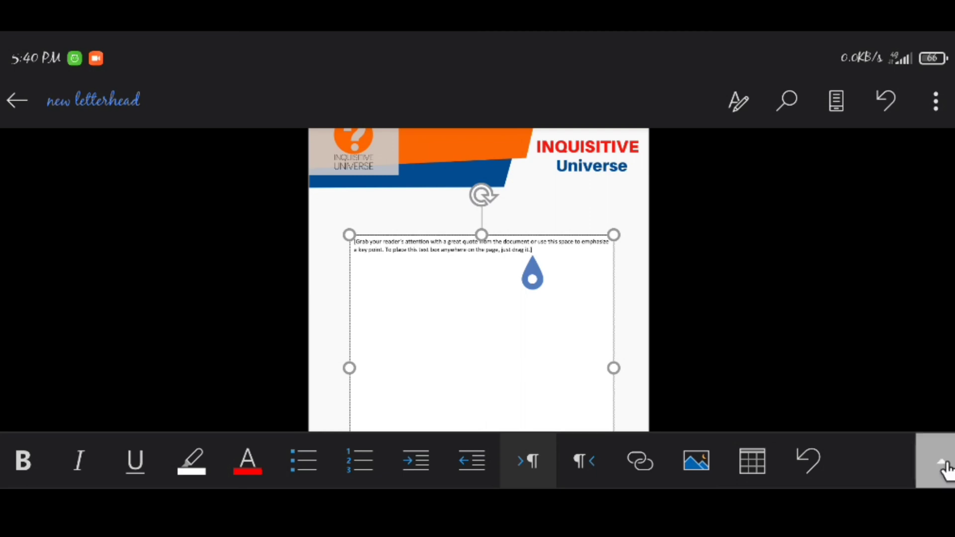
pyautogui.click(18, 355)
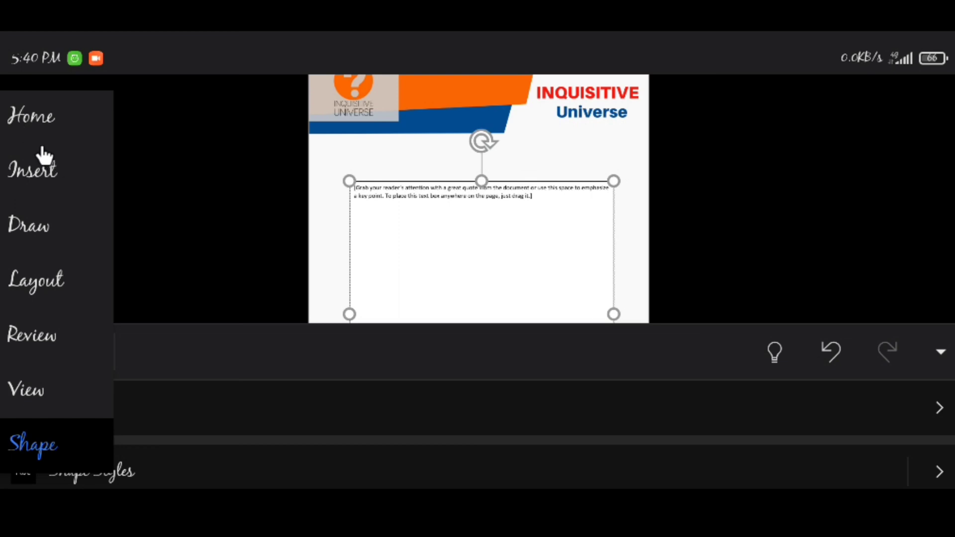
pyautogui.click(7, 135)
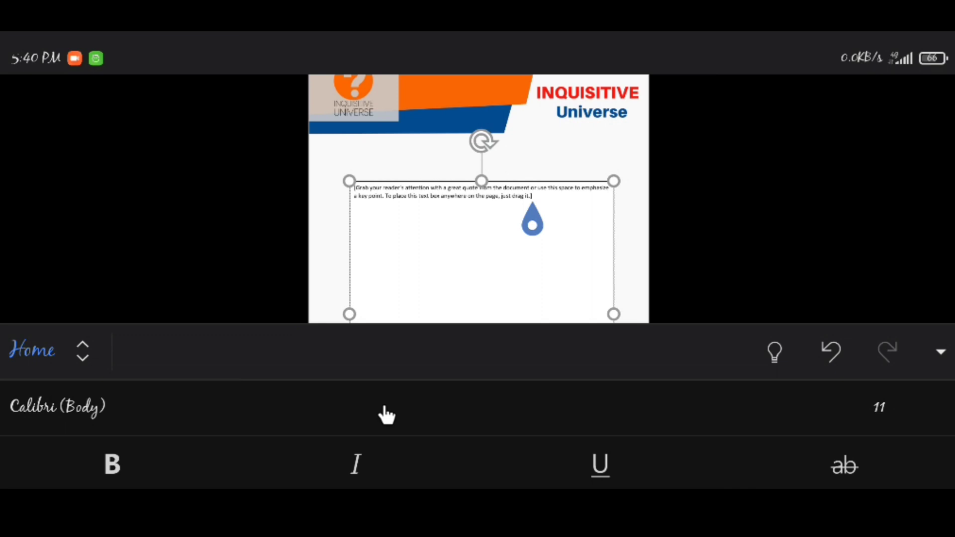
pyautogui.click(888, 405)
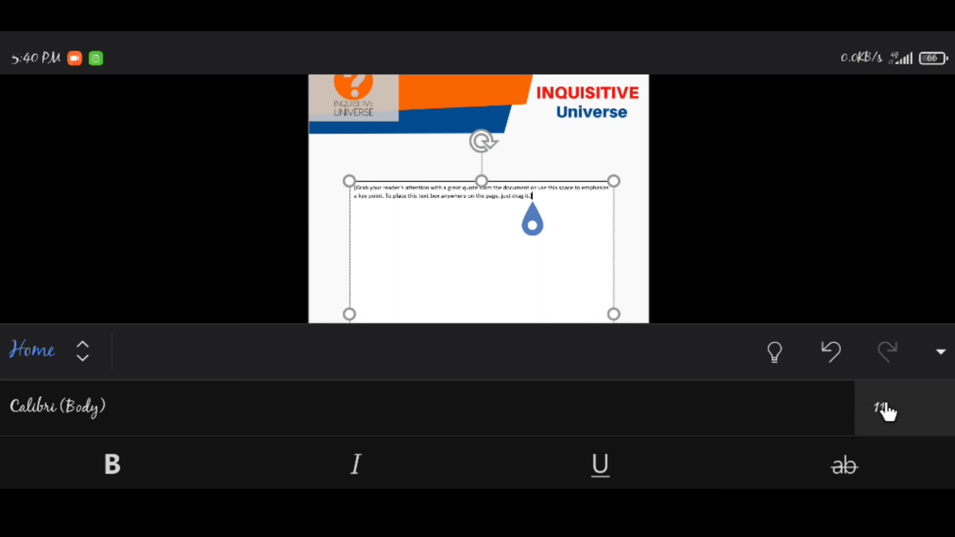
pyautogui.scroll(-5, 325, 419)
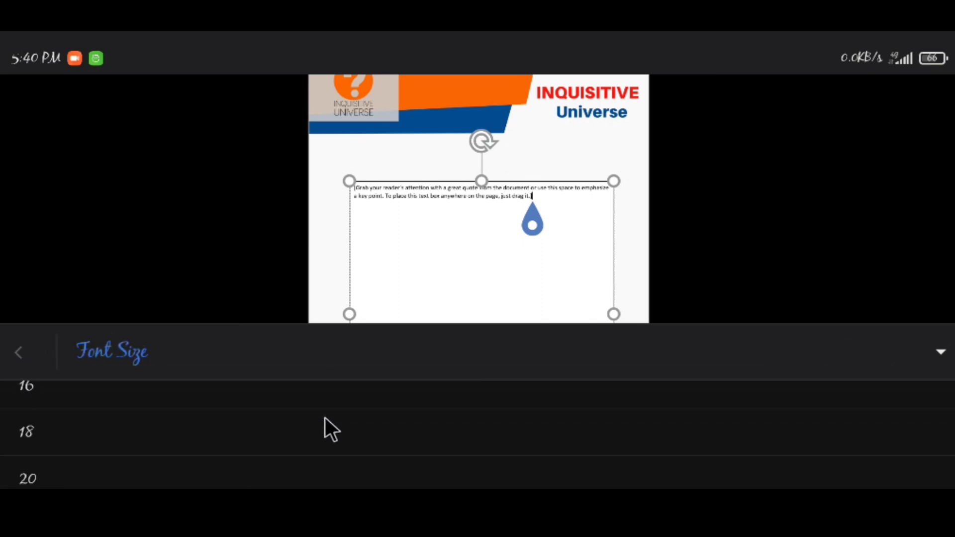
pyautogui.click(202, 394)
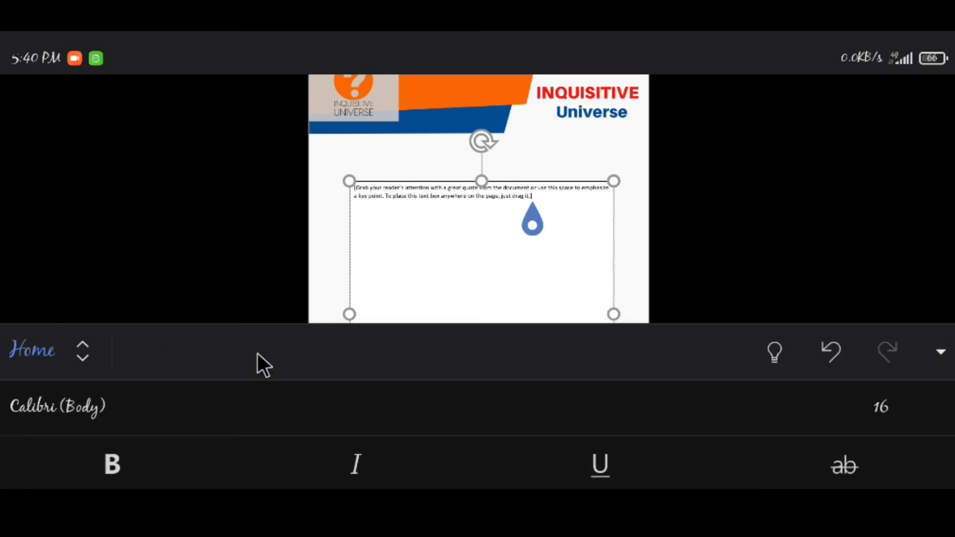
# Delete all the placeholder quote text from the text box.
pyautogui.hotkey('ctrl', 'a')
pyautogui.press('BackSpace')
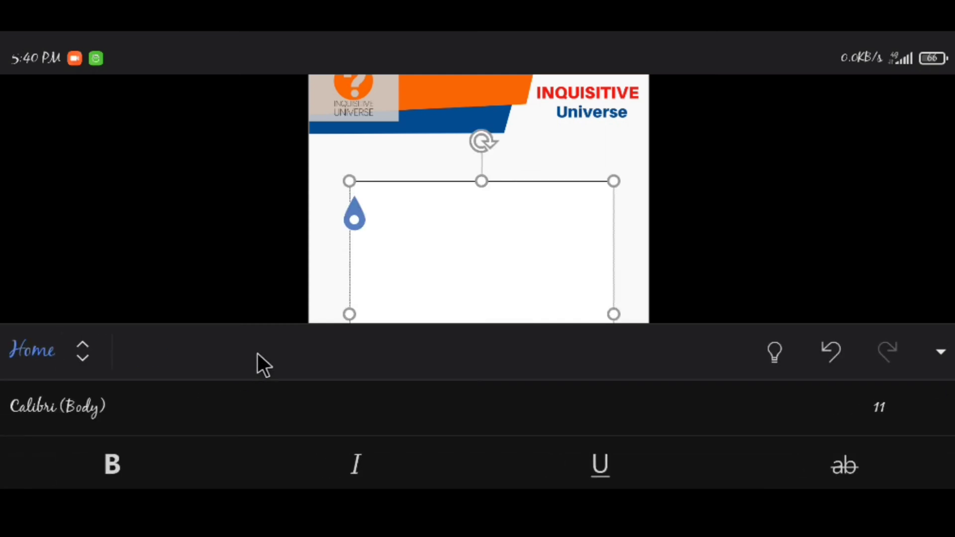
pyautogui.hotkey('ctrl', 'e')
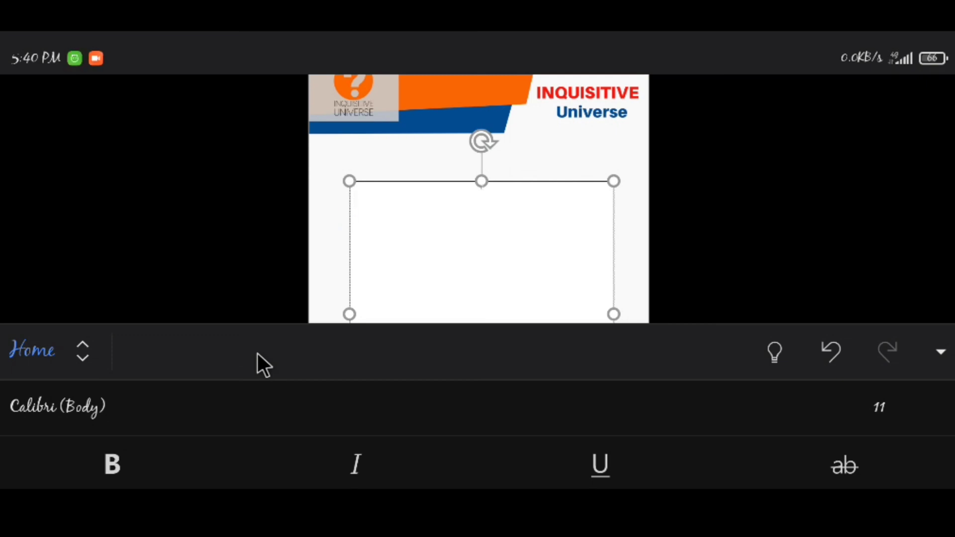
pyautogui.scroll(3, 479, 224)
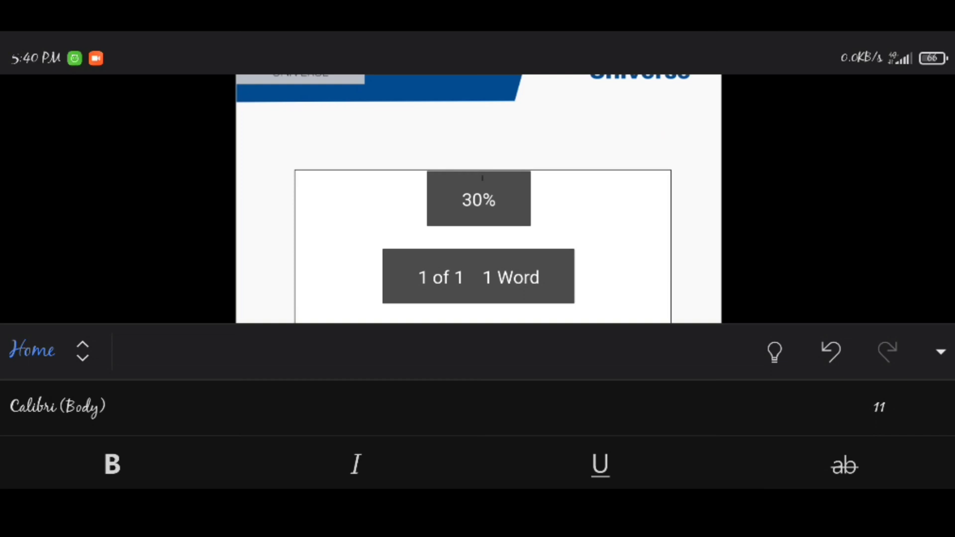
pyautogui.scroll(3, 479, 199)
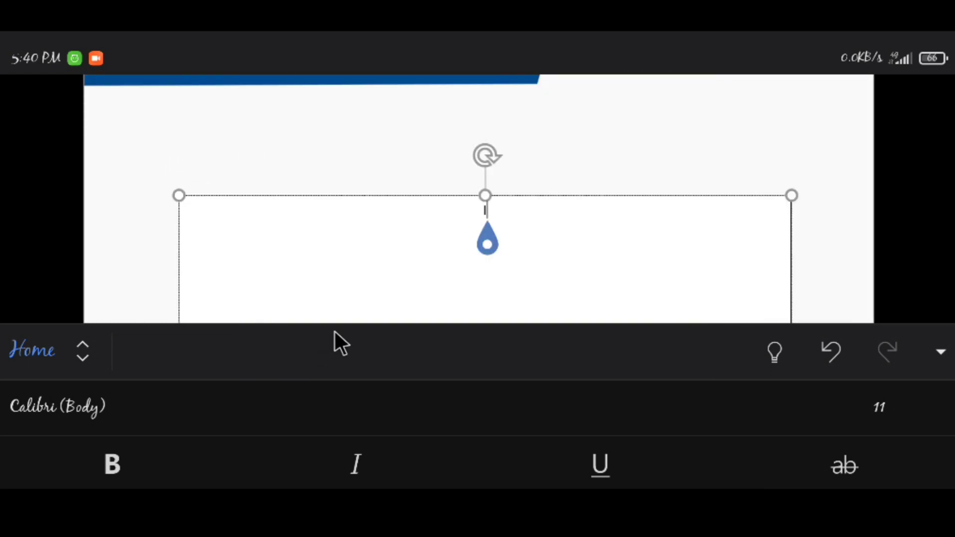
# Left-align the empty text box and set its font size to 16.
pyautogui.hotkey('ctrl', 'l')
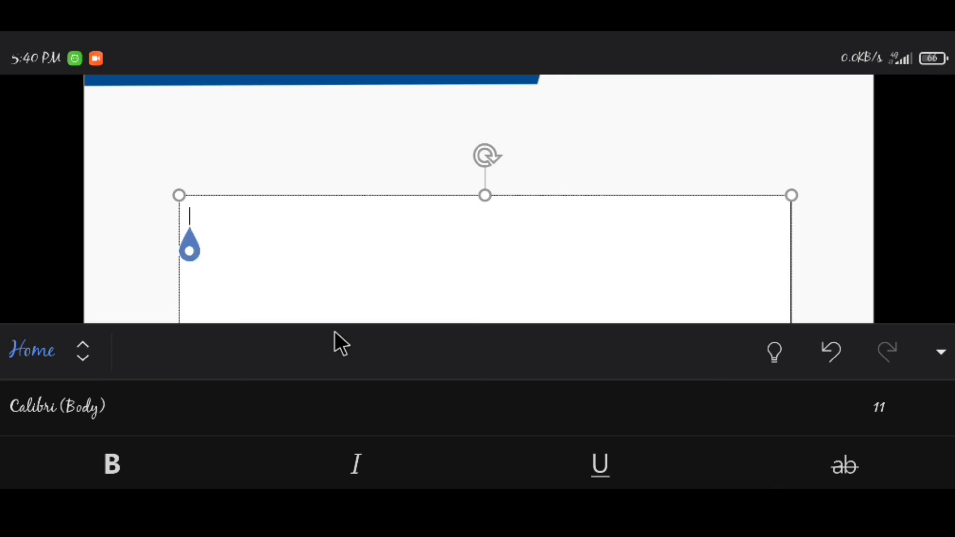
pyautogui.click(857, 410)
pyautogui.scroll(-6, 324, 443)
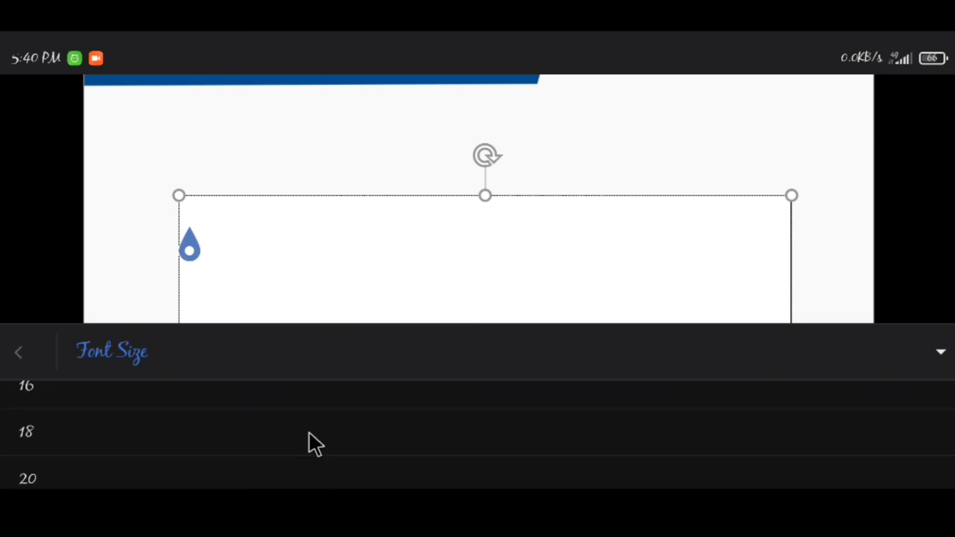
pyautogui.scroll(1, 301, 436)
pyautogui.click(261, 458)
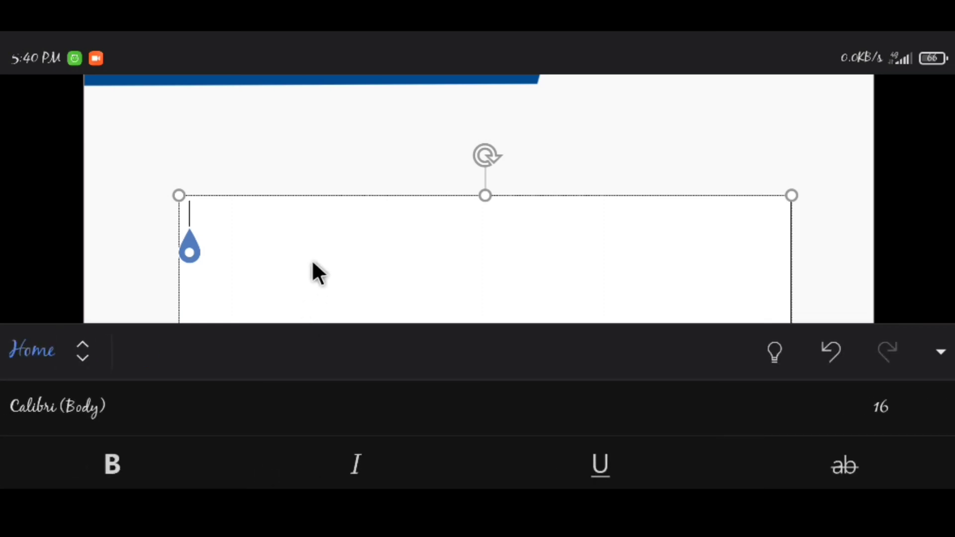
# Type the INTERNAL MEMO and NOTICE OF MEETING headings and begin the staff notice sentence.
pyautogui.write('INTERNA')
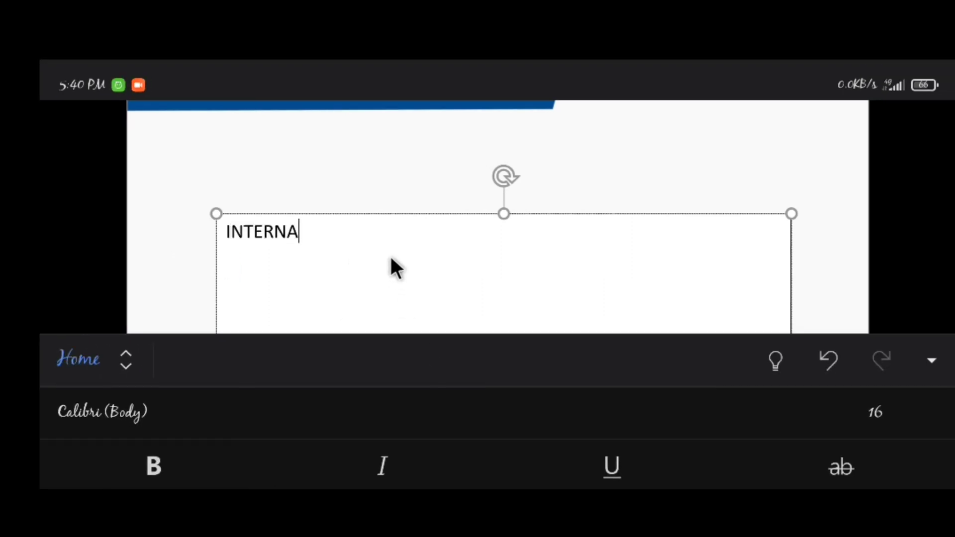
pyautogui.write('L MEMO')
pyautogui.press('Return')
pyautogui.press('Return')
pyautogui.scroll(-1, 397, 268)
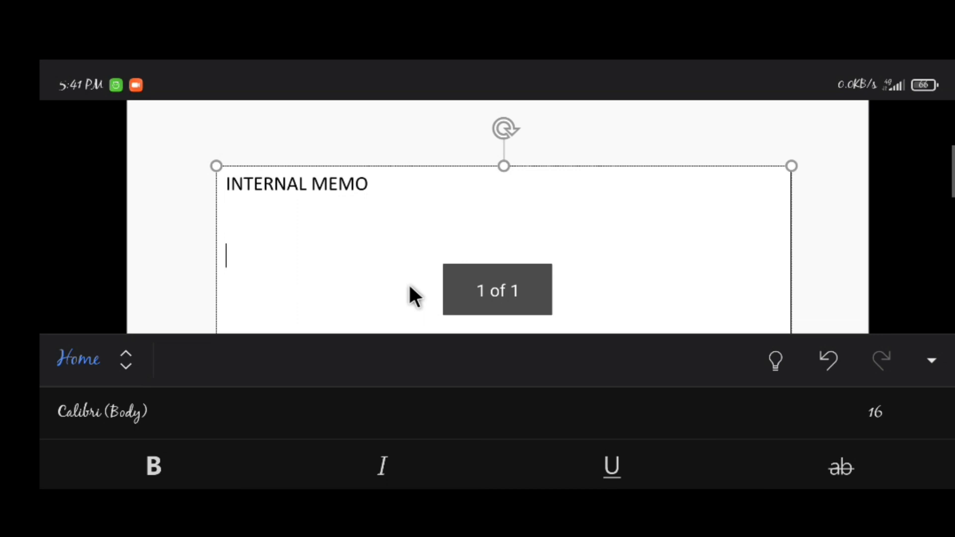
pyautogui.write('This is to inform all staff men')
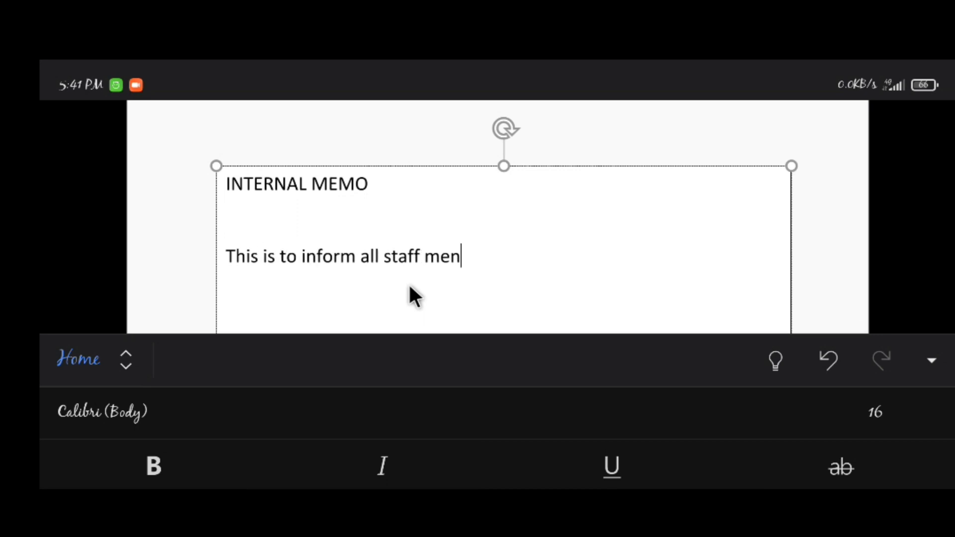
pyautogui.press('BackSpace')
pyautogui.write('mbers, managers and ad')
pyautogui.click(395, 179)
pyautogui.press('Return')
pyautogui.write('NOTICE OF MEETING')
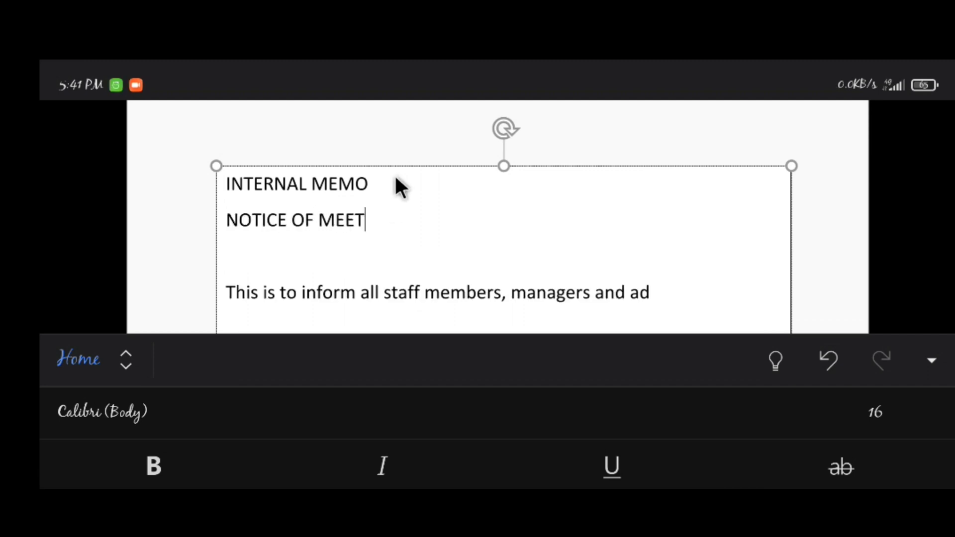
# Finish the general board meeting paragraph and add the paragraph on 2022 goals and duties.
pyautogui.click(687, 298)
pyautogui.write('ministrators ')
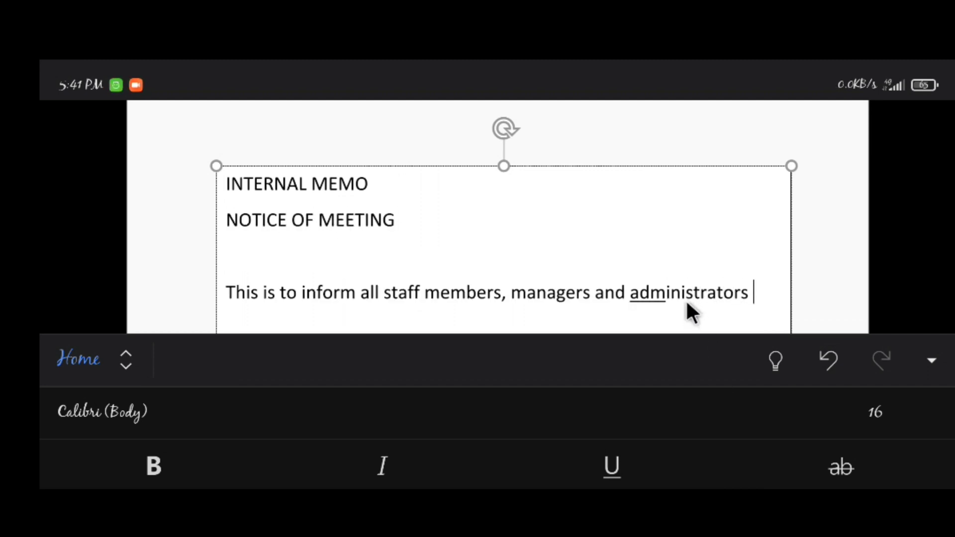
pyautogui.write('that there will be a general meeting ')
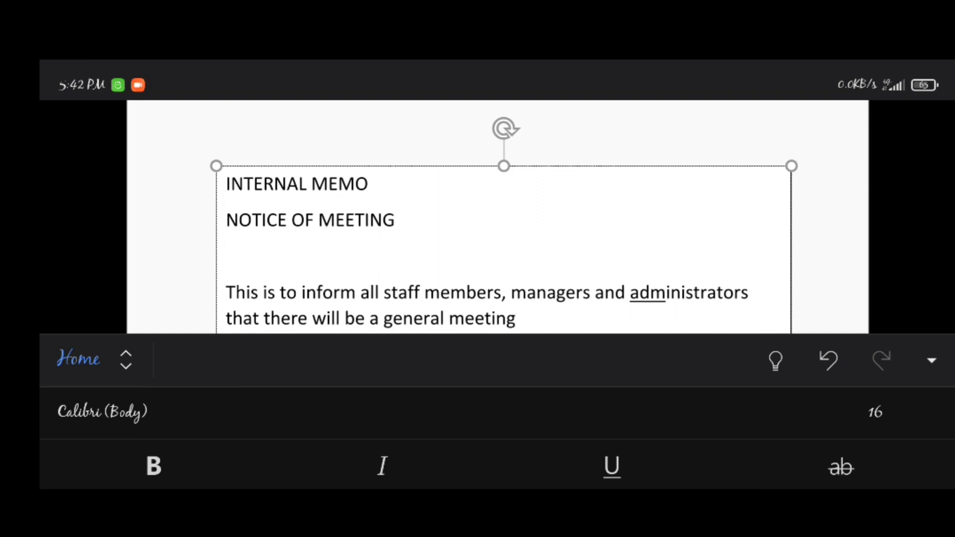
pyautogui.write('with the ')
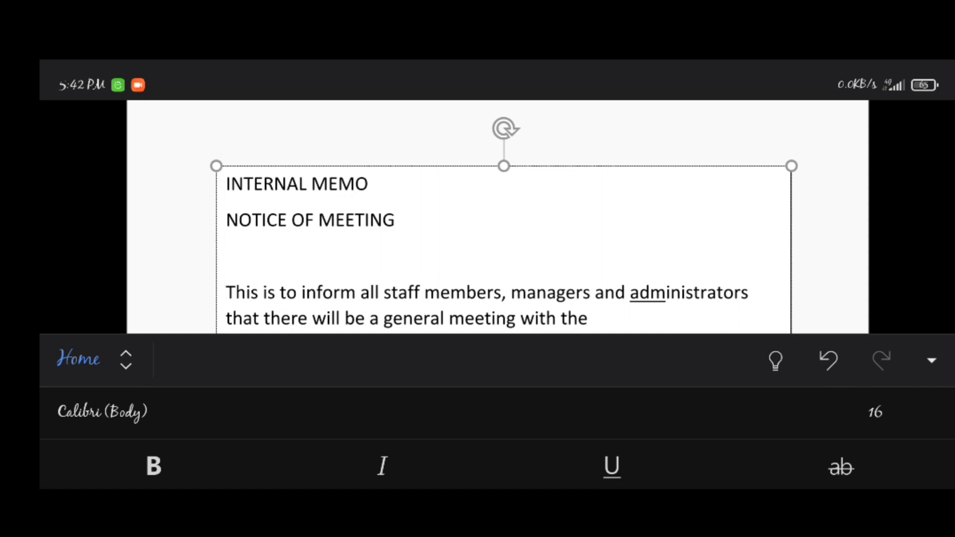
pyautogui.write('board of direct')
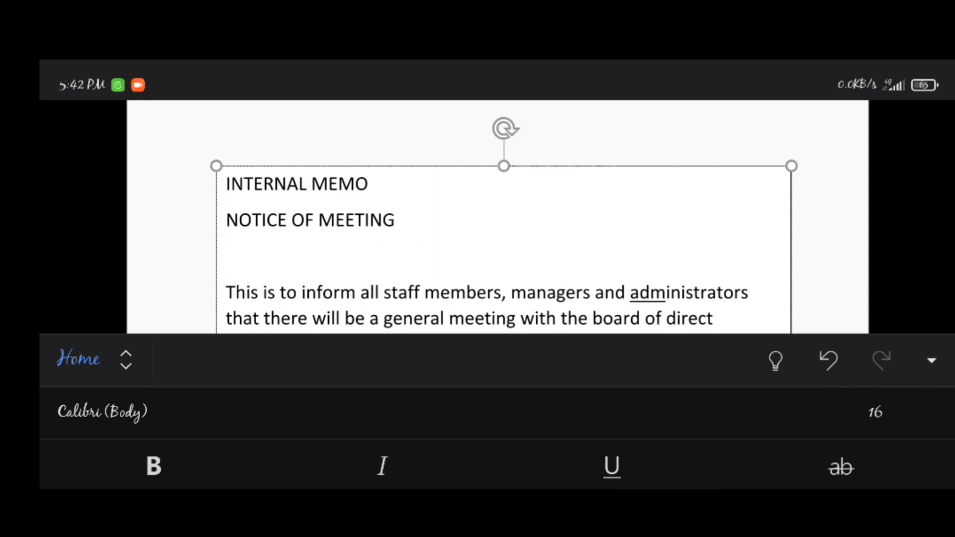
pyautogui.write('ors and sha')
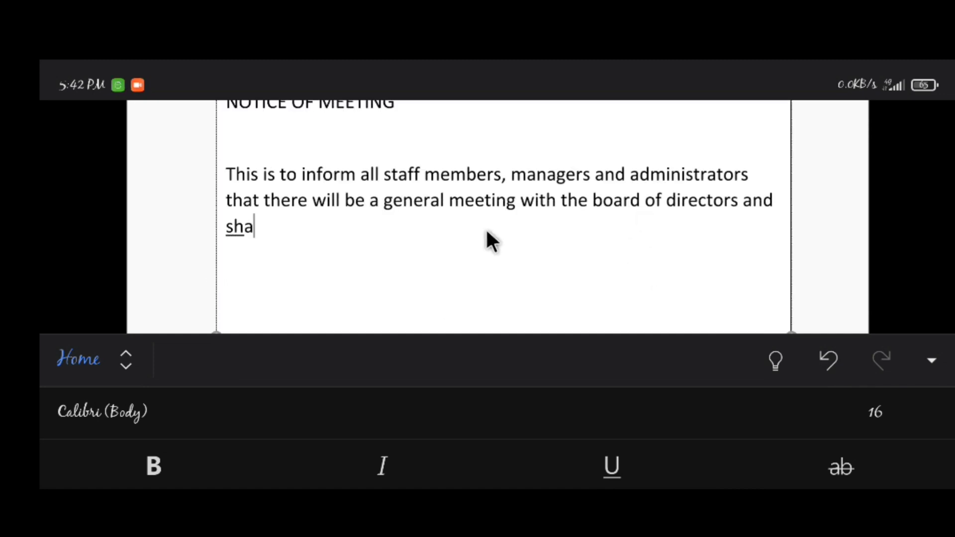
pyautogui.write('reholders at the close o')
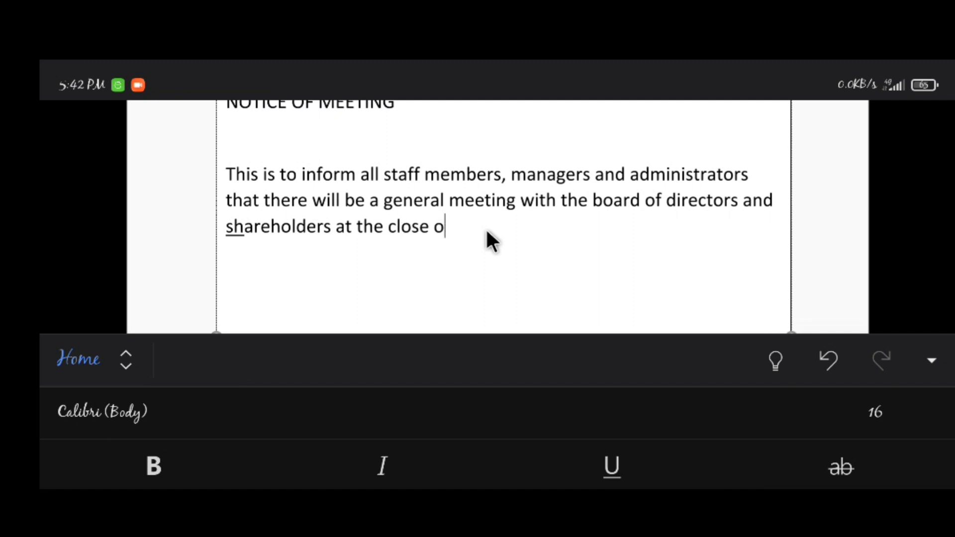
pyautogui.write("f today's activities.")
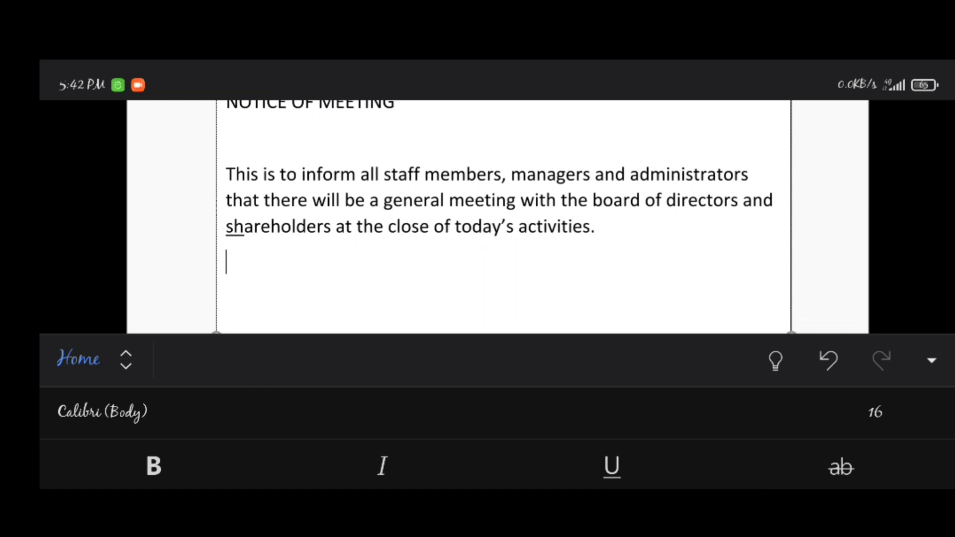
pyautogui.scroll(-3, 486, 230)
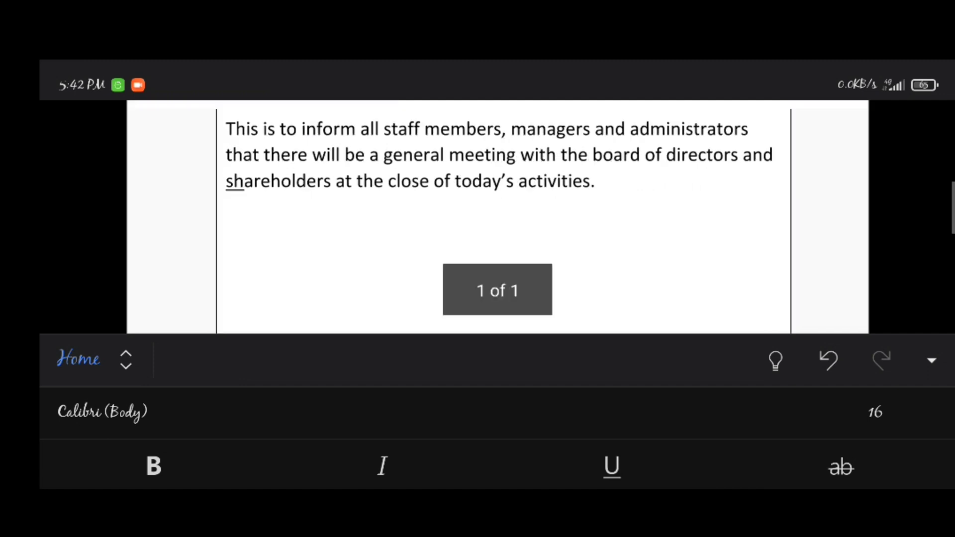
pyautogui.scroll(3, 485, 230)
pyautogui.scroll(-1, 486, 230)
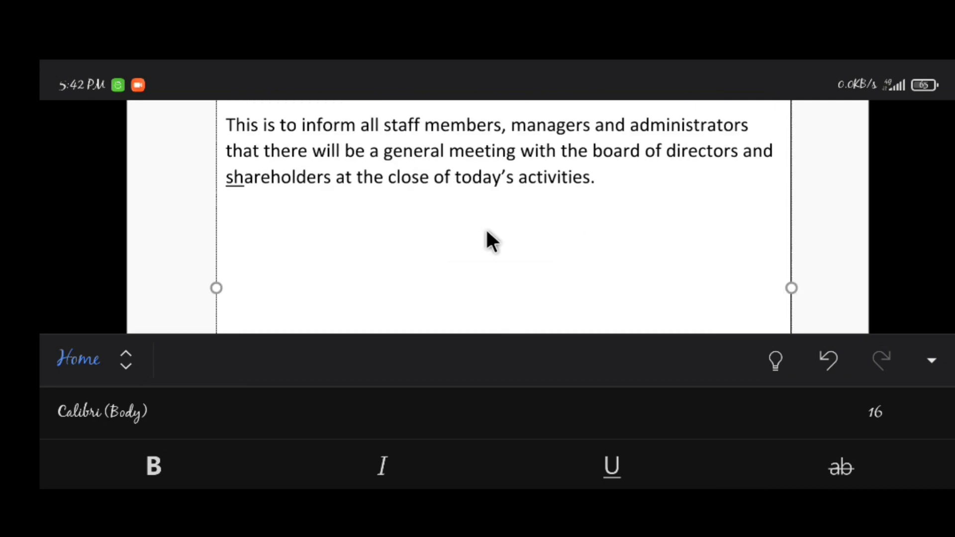
pyautogui.press('Return')
pyautogui.write('During the meeting,')
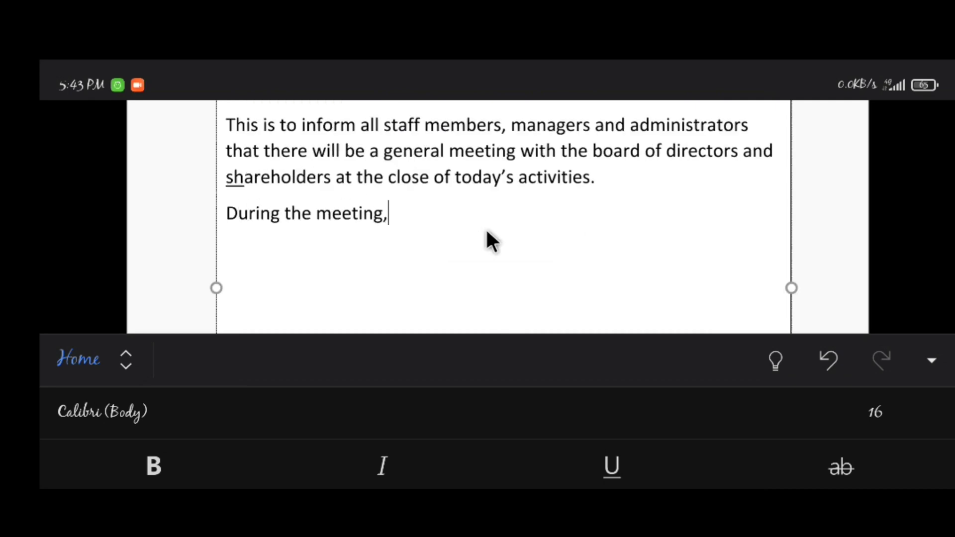
pyautogui.write(' the goals for the year 2')
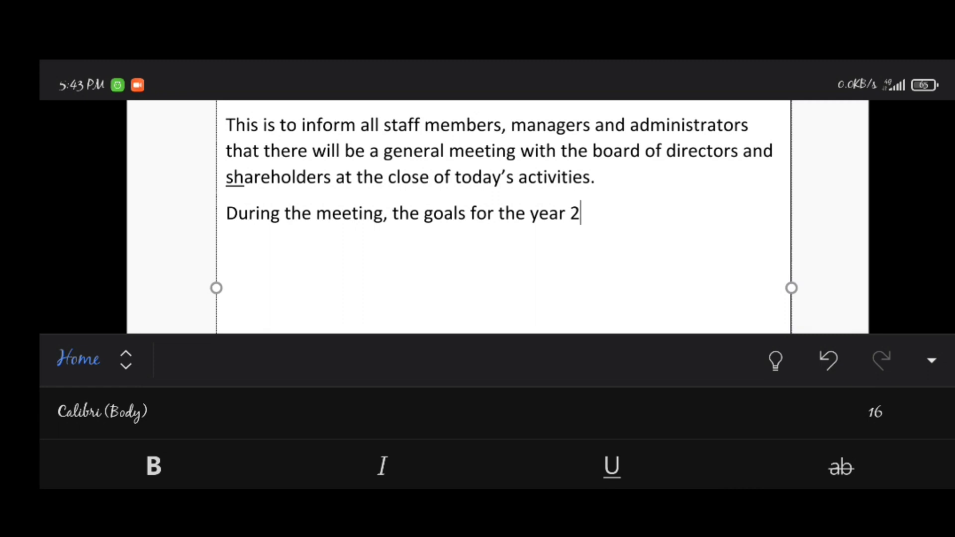
pyautogui.write('022 will be outlined and everyone’s')
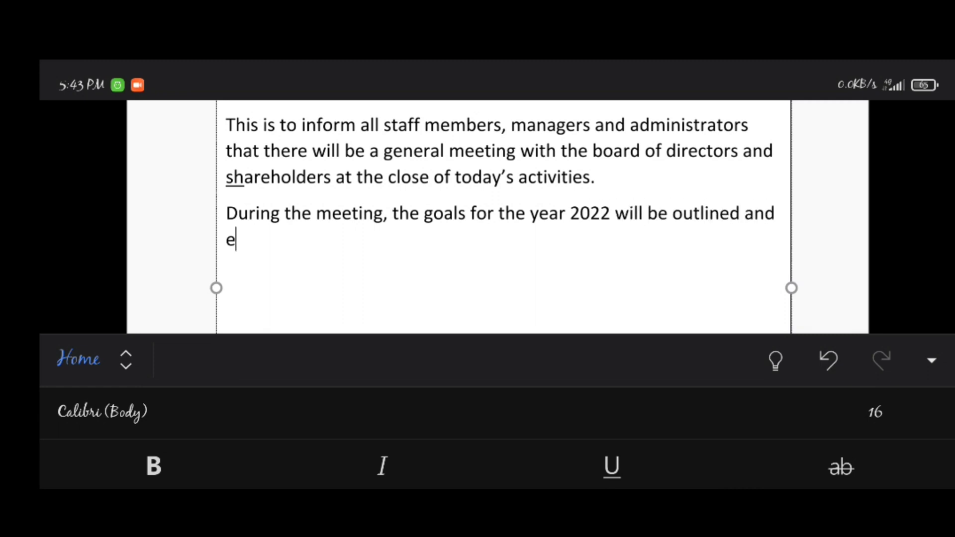
pyautogui.press('BackSpace')
pyautogui.write("'s expected duties will be spelt ")
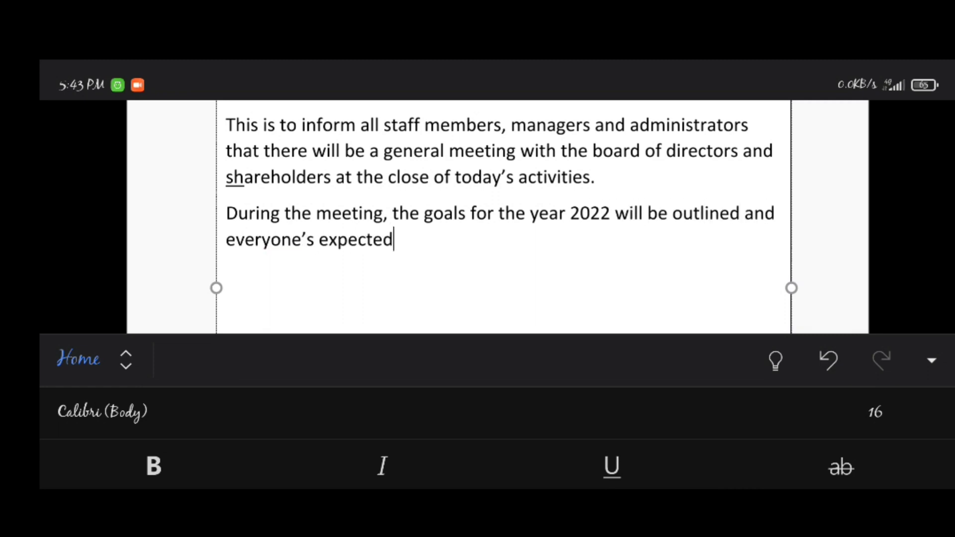
pyautogui.write('out,')
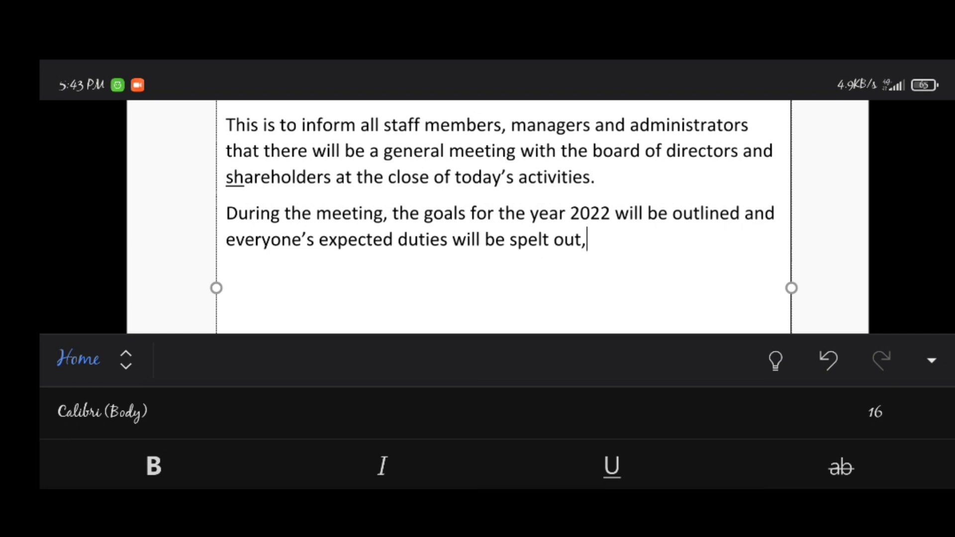
pyautogui.press('BackSpace')
pyautogui.write('. There may also be pro')
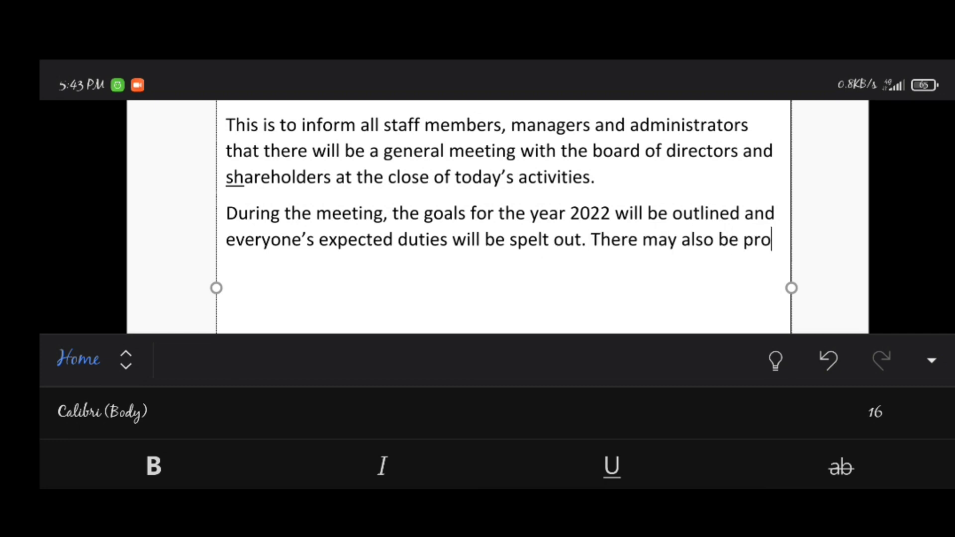
pyautogui.write('motions and demotions.')
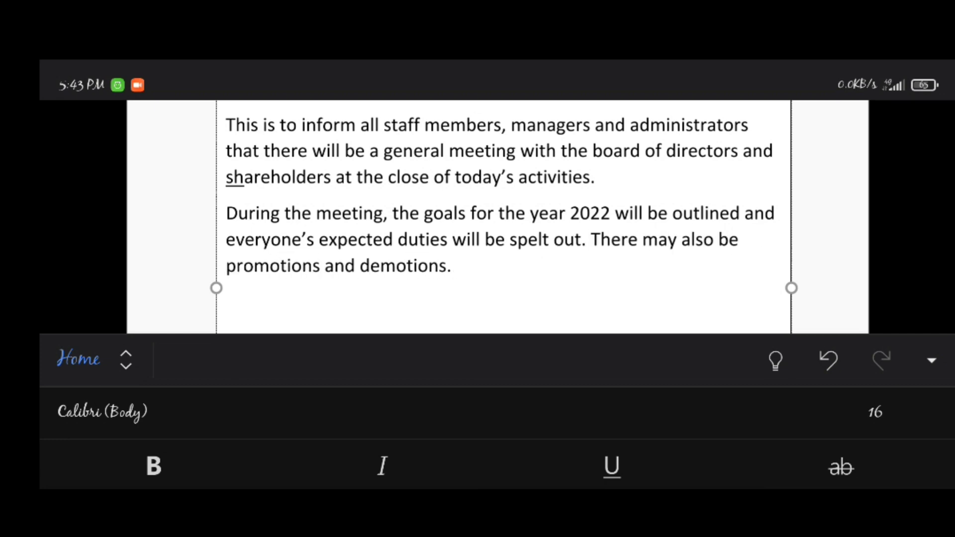
# Begin a third paragraph inviting everyone to air difficulties, grievances and ideas.
pyautogui.press('Return')
pyautogui.write('This will also be a good opportunity')
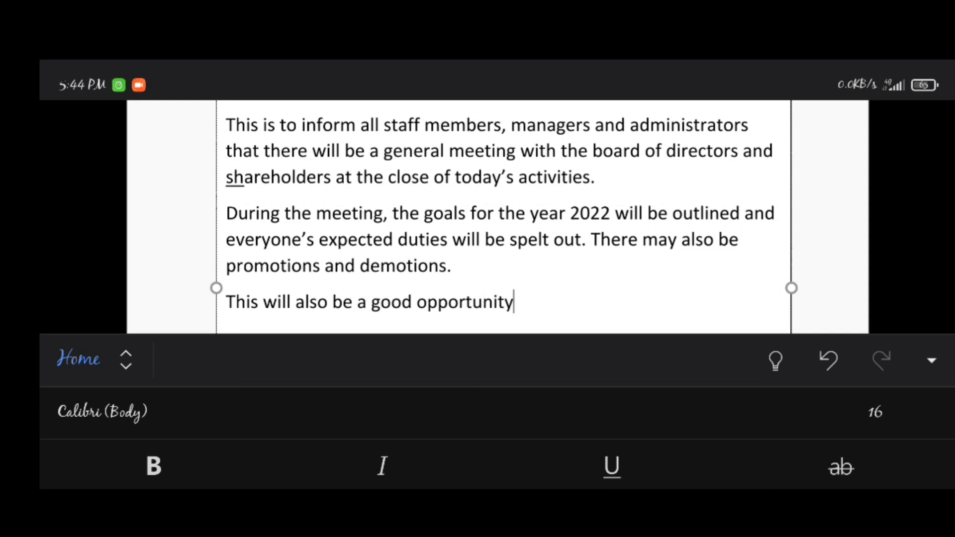
pyautogui.write(' for everyone to air out their')
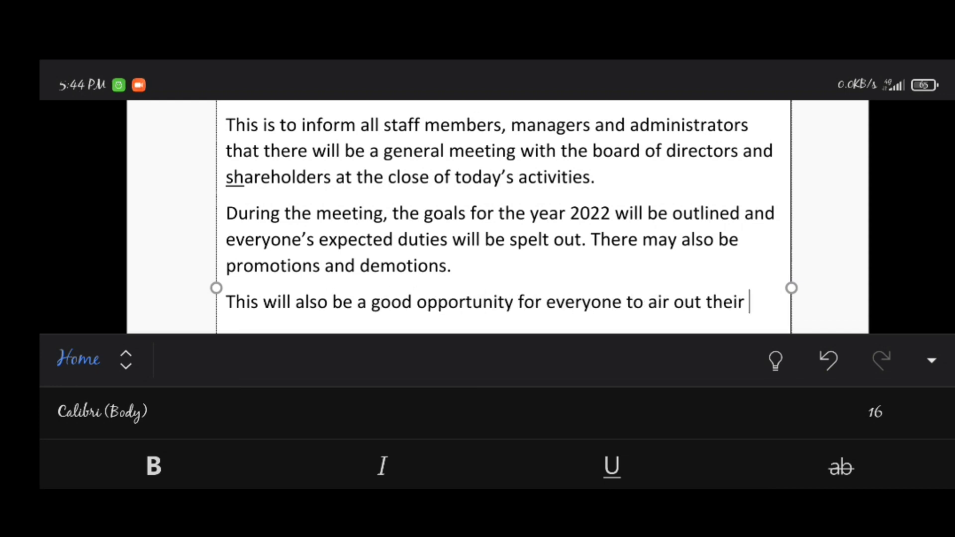
pyautogui.scroll(-2, 497, 213)
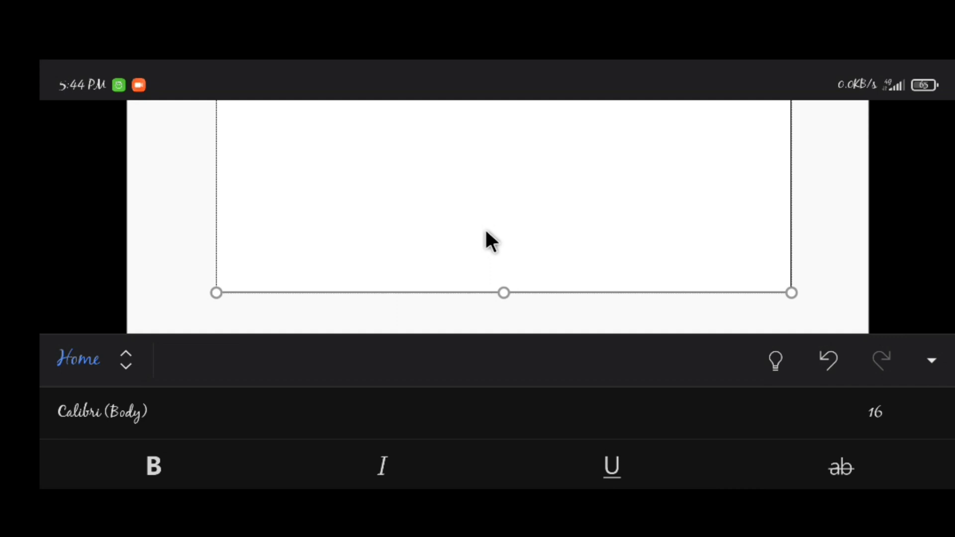
pyautogui.write('difficulties, greviances ')
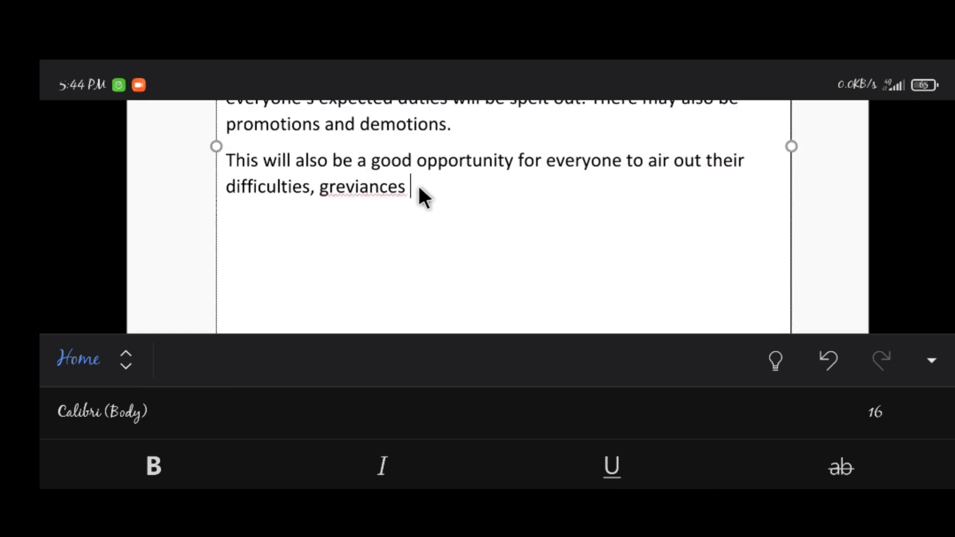
pyautogui.write('and ideas on how to better the')
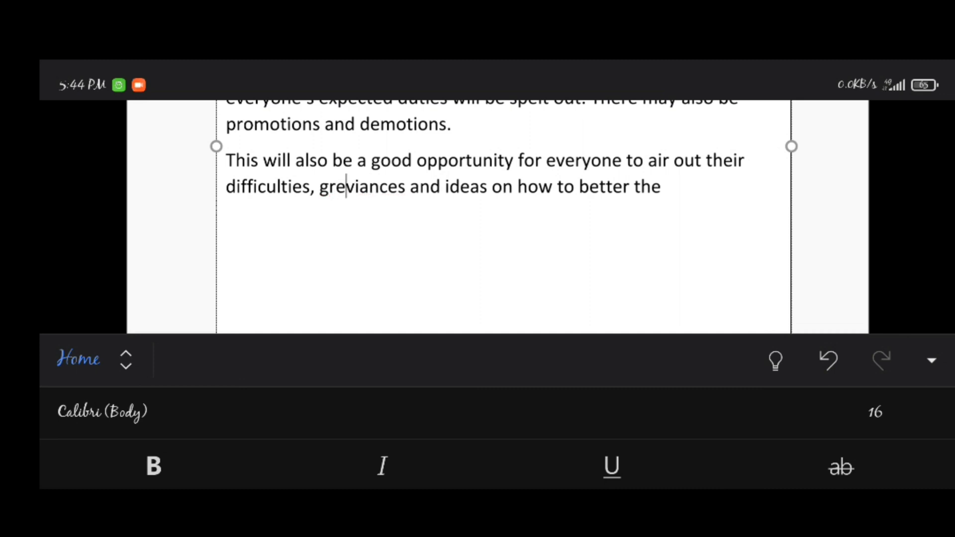
# Correct the misspelled 'greviances' to 'grievances' using the spelling suggestion.
pyautogui.click(346, 187)
pyautogui.click(362, 187)
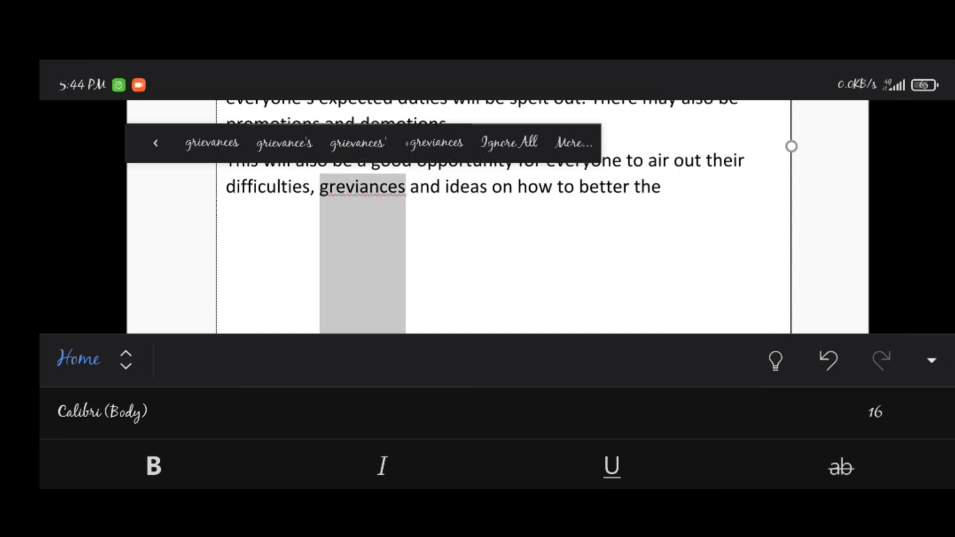
pyautogui.click(211, 143)
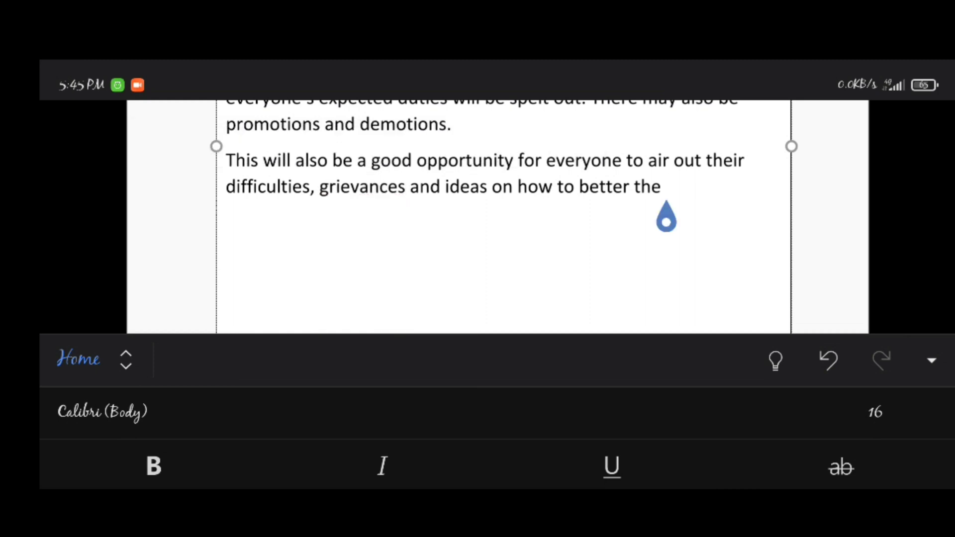
# Finish the paragraph asking staff to attend, with the 7pm prompt start and latecoming warning.
pyautogui.write('company. Please ensure to a')
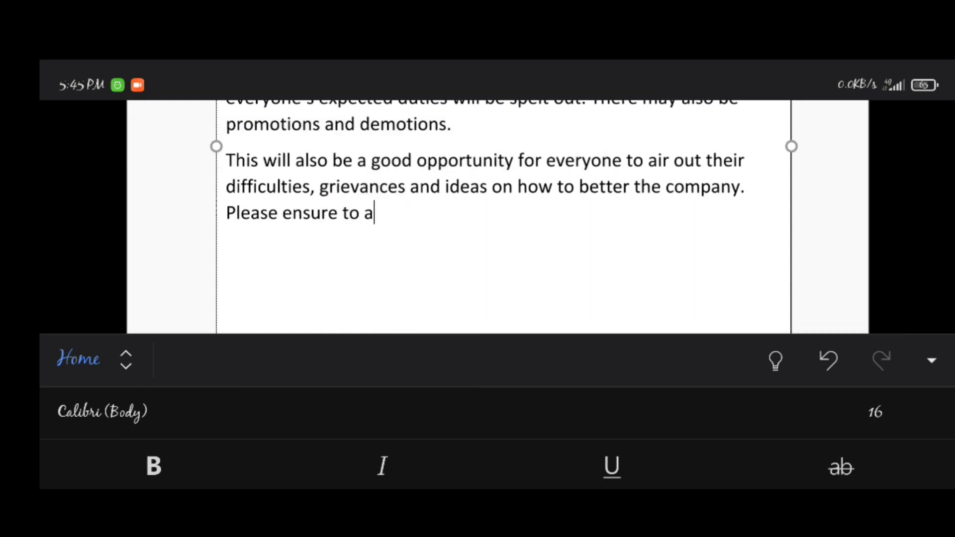
pyautogui.press('BackSpace')
pyautogui.click(282, 213)
pyautogui.write('do')
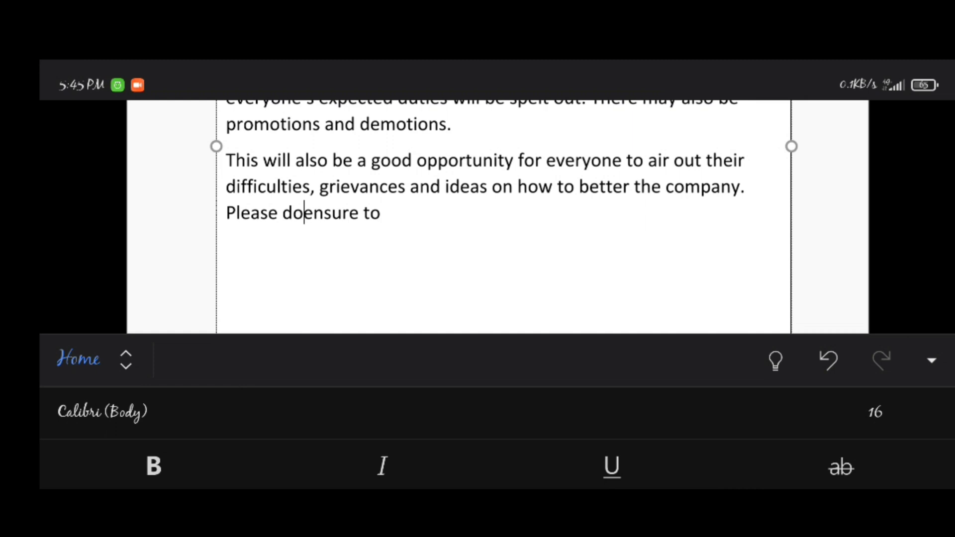
pyautogui.click(390, 213)
pyautogui.write('attend. ')
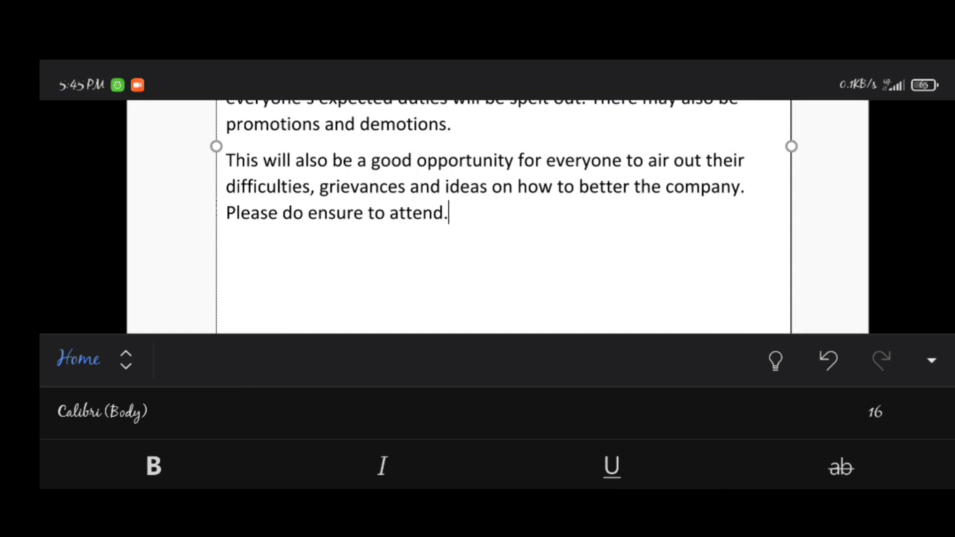
pyautogui.write('The time is 7p')
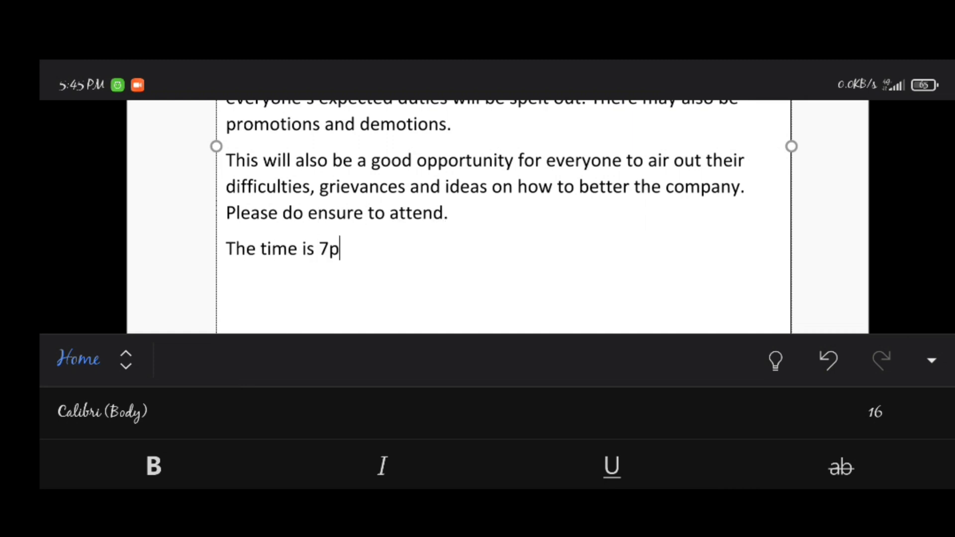
pyautogui.write('m prompt.')
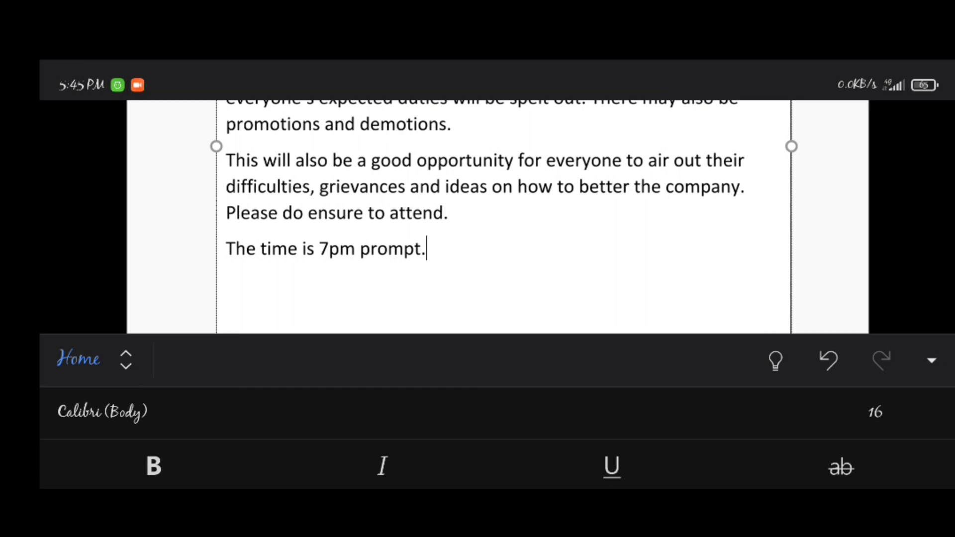
pyautogui.write(' No African')
pyautogui.press('BackSpace')
pyautogui.press('BackSpace')
pyautogui.press('BackSpace')
pyautogui.press('BackSpace')
pyautogui.press('BackSpace')
pyautogui.press('BackSpace')
pyautogui.press('BackSpace')
pyautogui.press('BackSpace')
pyautogui.press('BackSpace')
pyautogui.press('BackSpace')
pyautogui.write('Latecoming will be heavily frowned upon.')
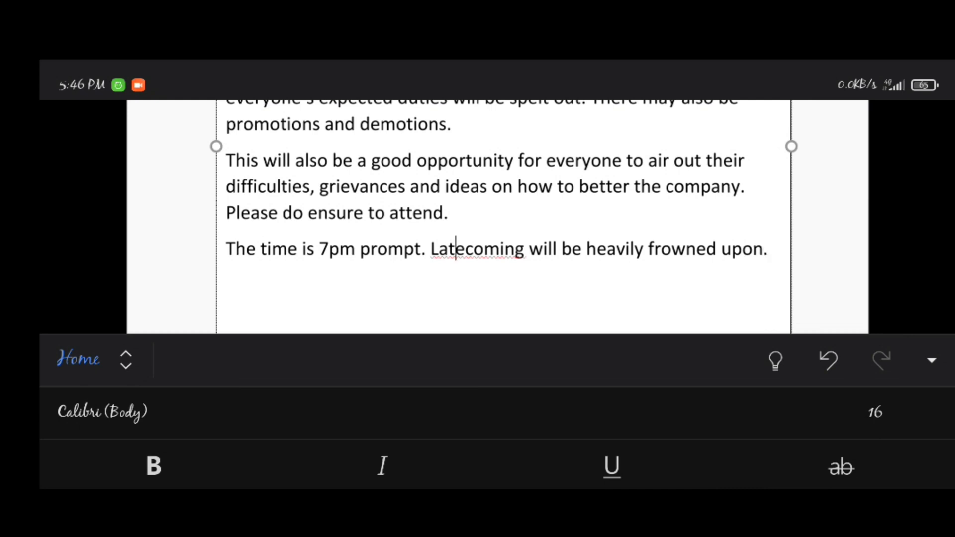
# Add a signature block reading 'Signed', the manager's name, and an HR manager title line.
pyautogui.click(770, 248)
pyautogui.press('Return')
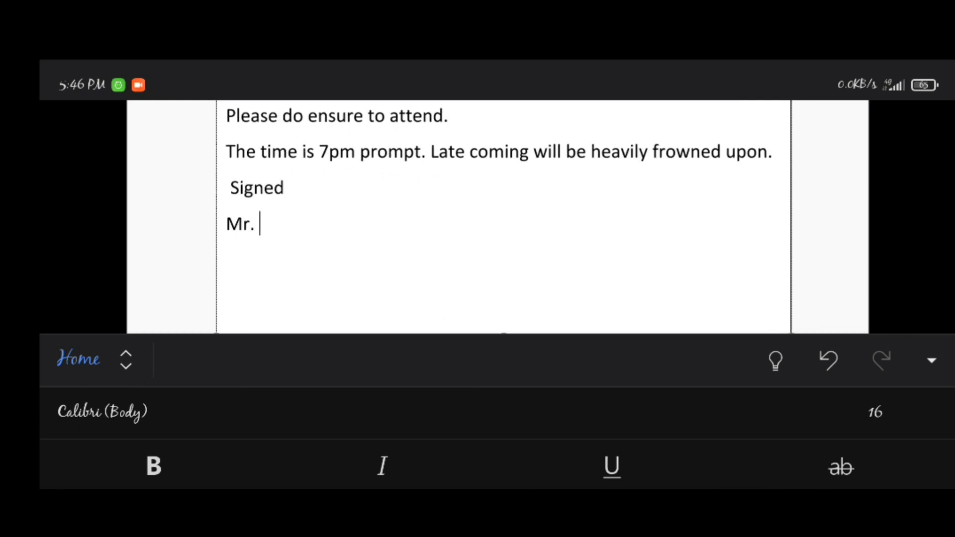
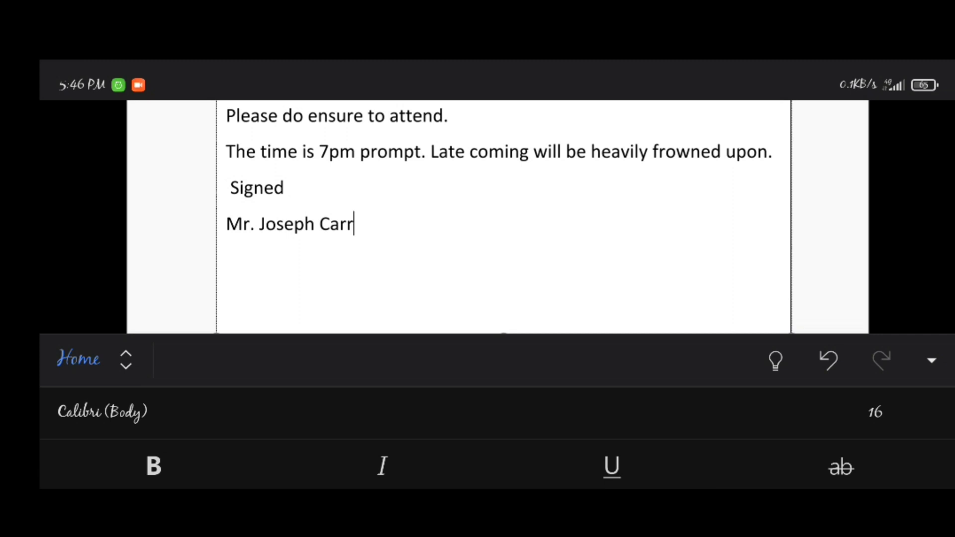
pyautogui.press('Return')
pyautogui.write('HR mana')
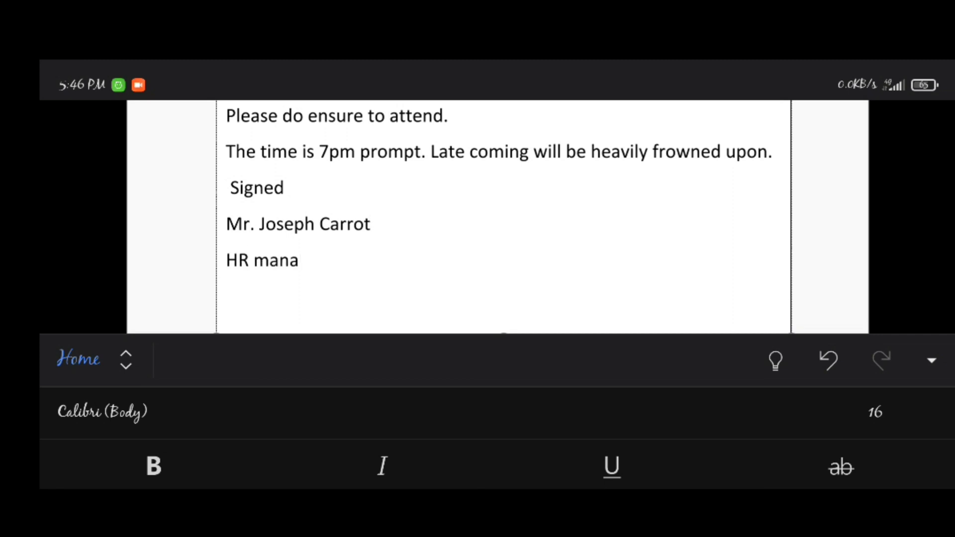
pyautogui.write('h')
pyautogui.press('BackSpace')
# Complete 'HR manager', make the two headings bold and centred, and justify all memo text.
pyautogui.write('ger')
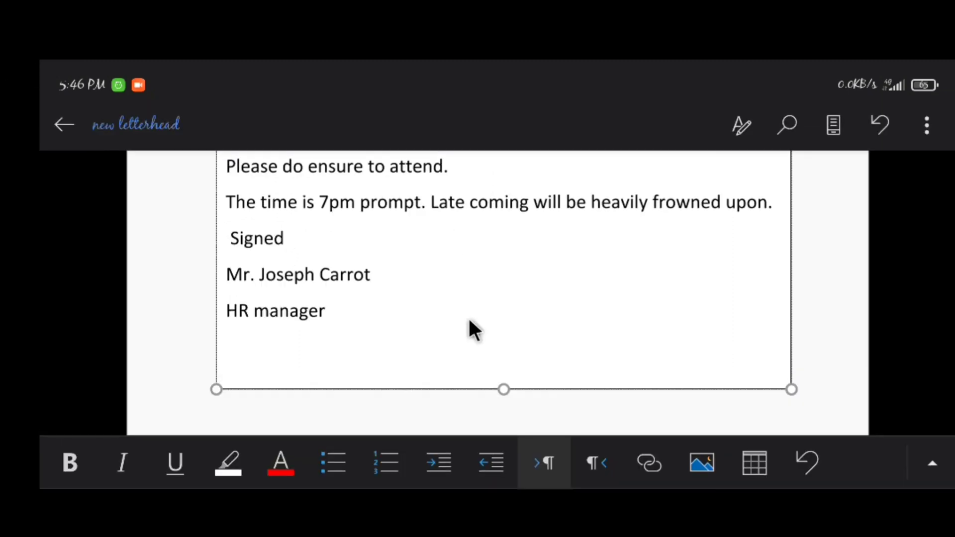
pyautogui.scroll(10, 473, 328)
pyautogui.moveTo(228, 266); pyautogui.dragTo(229, 268)
pyautogui.hotkey('ctrl', 'b')
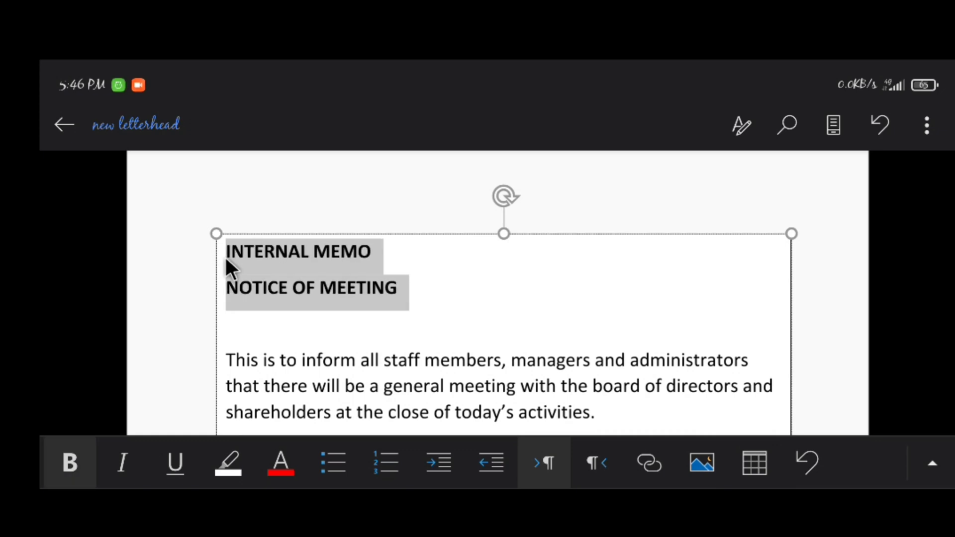
pyautogui.hotkey('ctrl', 'e')
pyautogui.hotkey('ctrl', 'a')
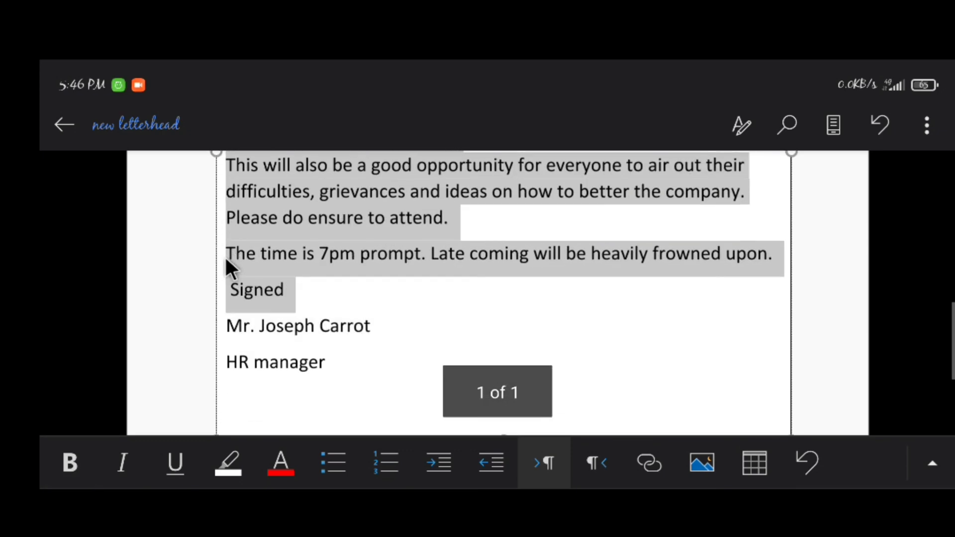
pyautogui.hotkey('ctrl', 'j')
# Right-align the signature lines, add a blank line above Signed, and make them bold.
pyautogui.scroll(-4, 498, 293)
pyautogui.click(226, 324)
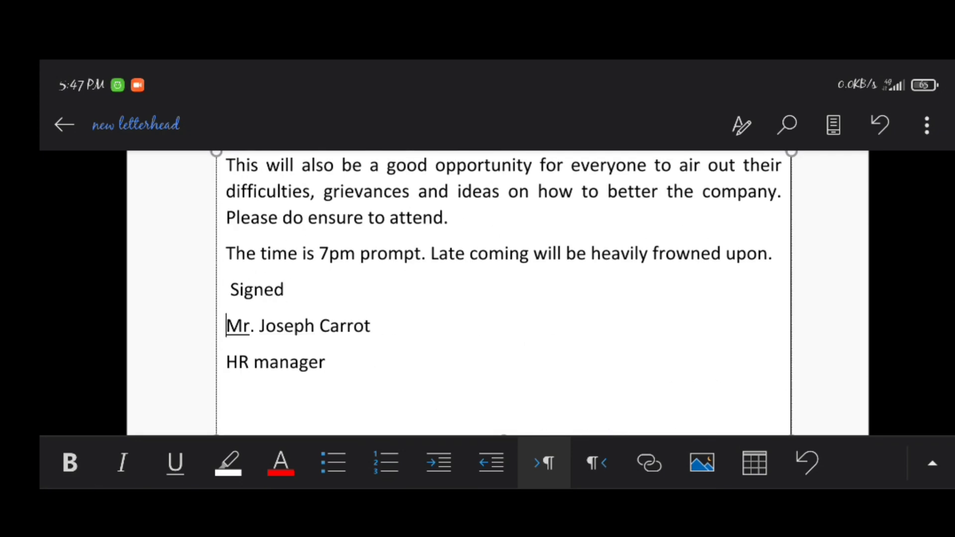
pyautogui.press('Up')
pyautogui.hotkey('shift', 'Down')
pyautogui.hotkey('shift', 'Down')
pyautogui.hotkey('shift', 'Down')
pyautogui.hotkey('shift', 'Down')
pyautogui.hotkey('ctrl', 'r')
pyautogui.press('Up')
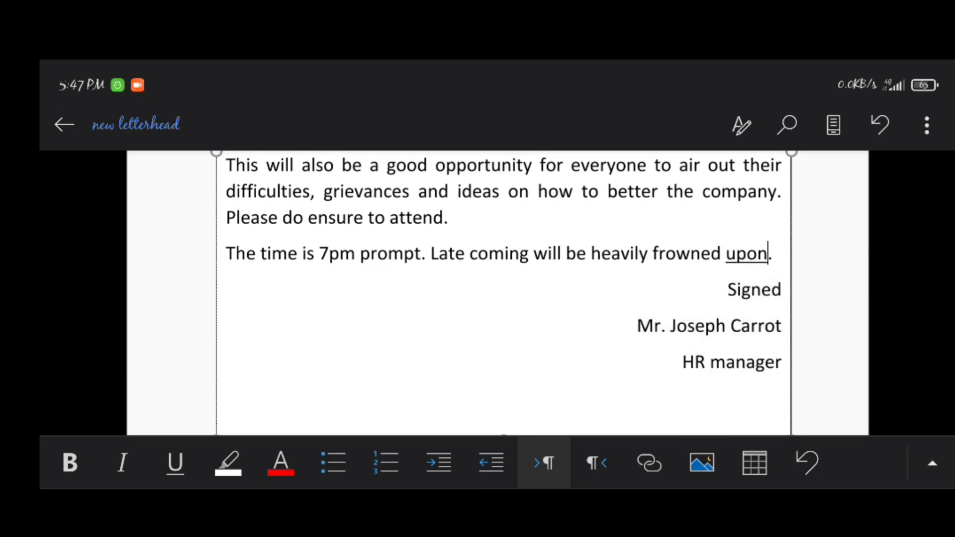
pyautogui.press('Return')
pyautogui.press('Down')
pyautogui.press('Down')
pyautogui.press('Down')
pyautogui.press('Up')
pyautogui.press('Up')
pyautogui.hotkey('shift', 'Down')
pyautogui.hotkey('shift', 'Down')
pyautogui.hotkey('shift', 'Down')
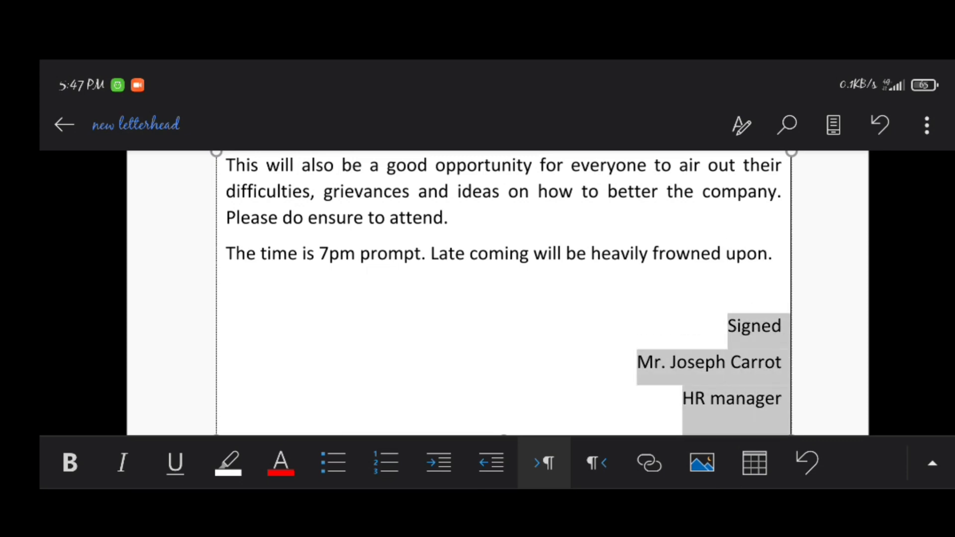
pyautogui.hotkey('ctrl', 'b')
# Select the INTERNAL MEMO heading at the top of the memo.
pyautogui.press('Up')
pyautogui.press('Up')
pyautogui.press('Up')
pyautogui.press('Up')
pyautogui.press('Up')
pyautogui.press('Up')
pyautogui.press('Up')
pyautogui.press('Up')
pyautogui.press('Up')
pyautogui.press('Up')
pyautogui.press('Up')
pyautogui.press('Up')
pyautogui.press('Right')
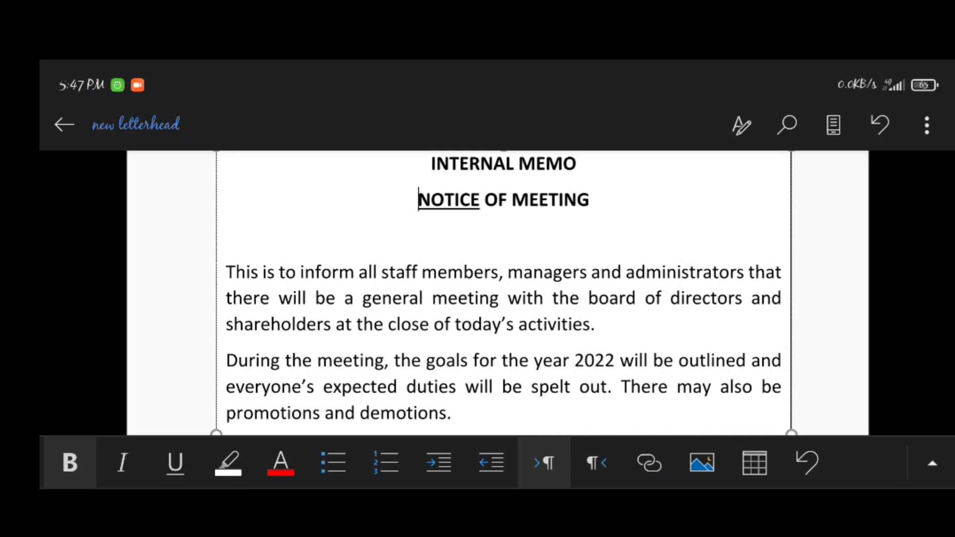
pyautogui.press('Up')
pyautogui.hotkey('shift', 'Down')
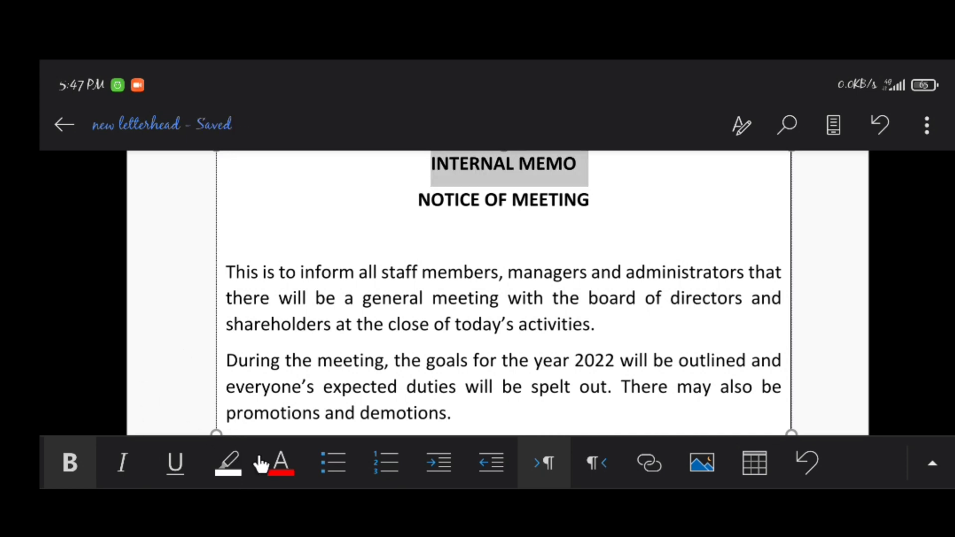
# Colour the INTERNAL MEMO heading standard red and underline it.
pyautogui.click(275, 463)
pyautogui.scroll(-5, 231, 458)
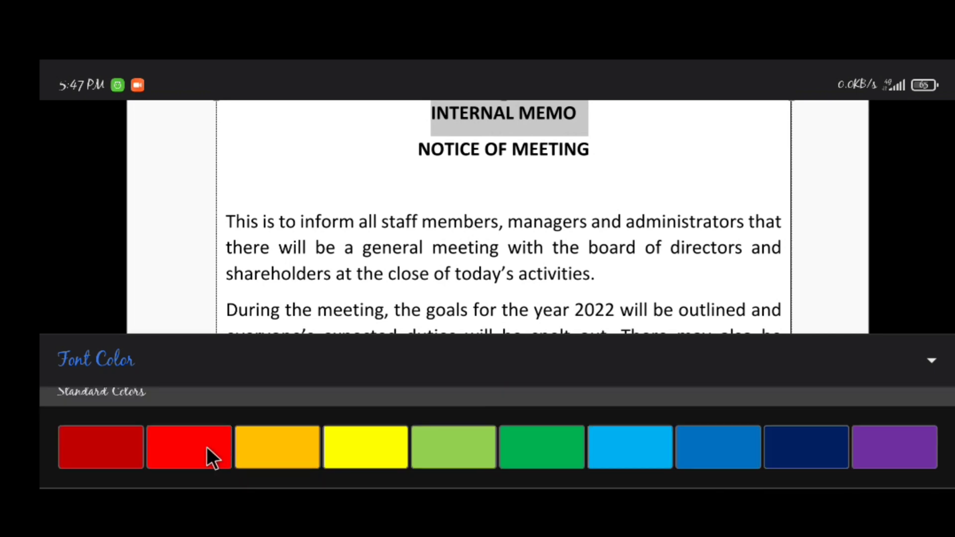
pyautogui.click(207, 446)
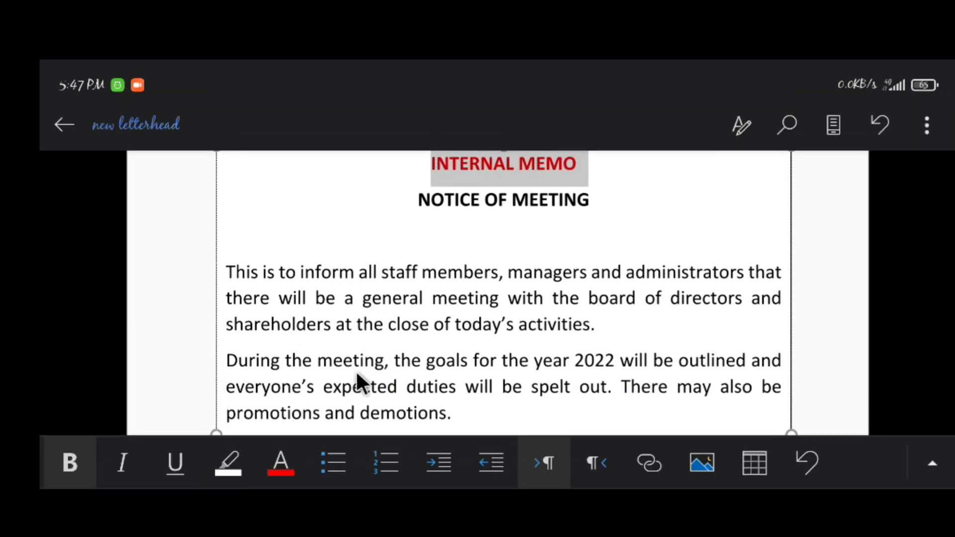
pyautogui.click(177, 463)
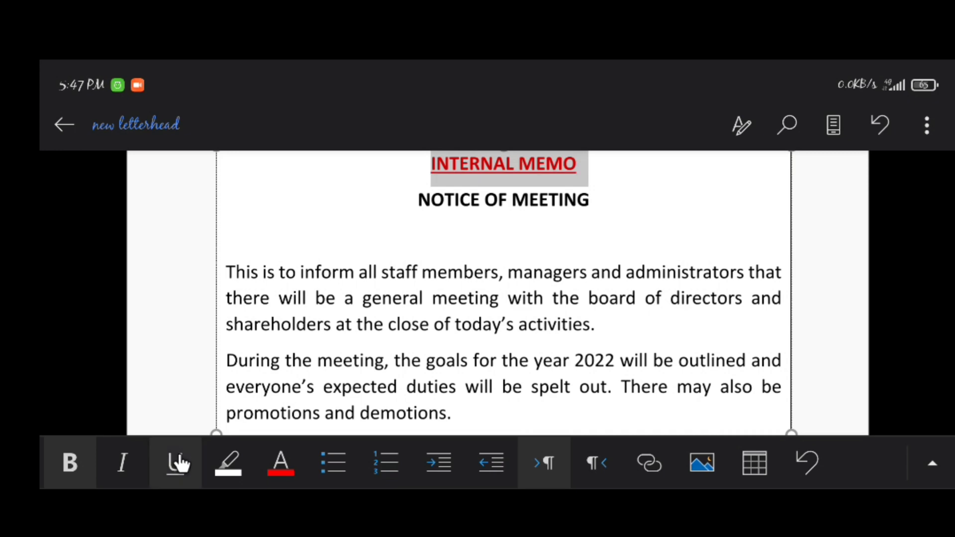
pyautogui.click(466, 219)
pyautogui.scroll(2, 537, 218)
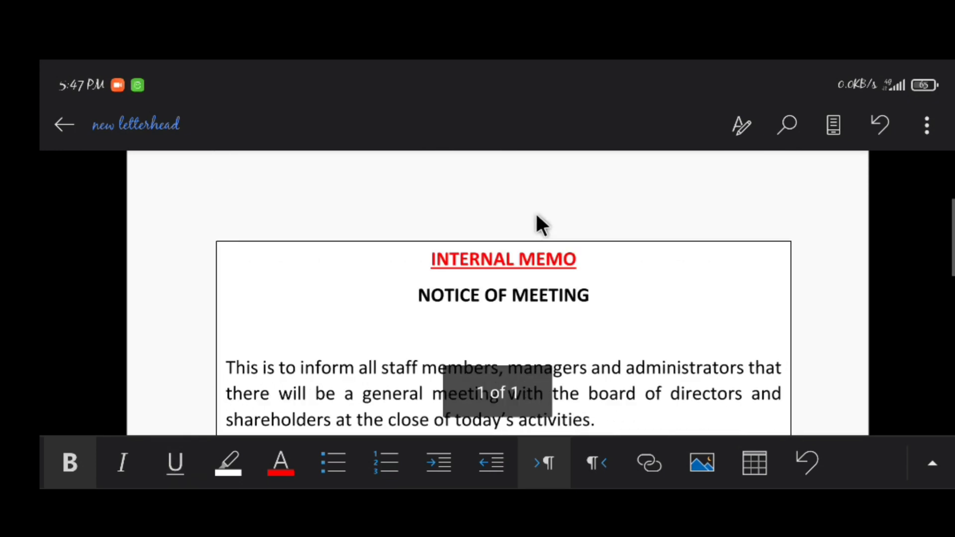
pyautogui.scroll(2, 536, 217)
pyautogui.scroll(-4, 535, 219)
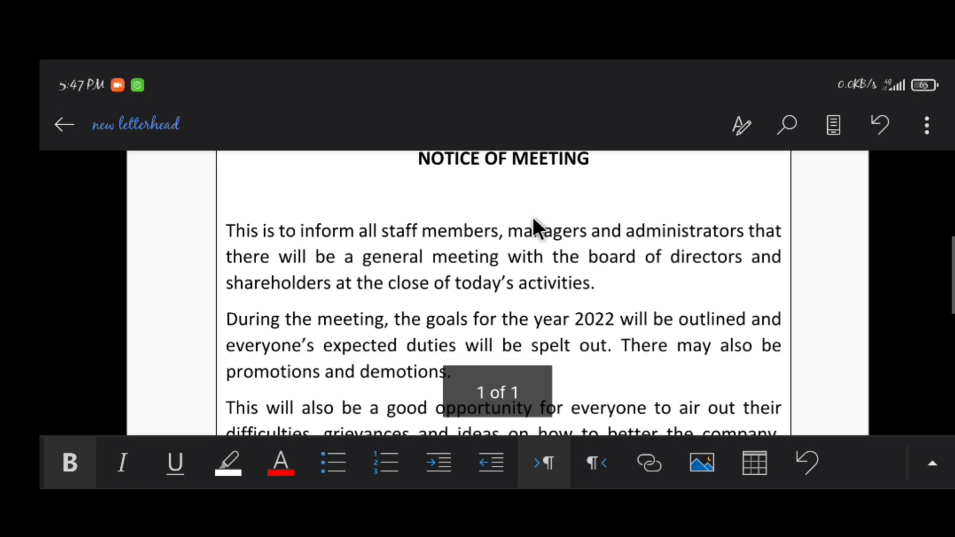
pyautogui.scroll(-10, 532, 219)
pyautogui.scroll(3, 500, 248)
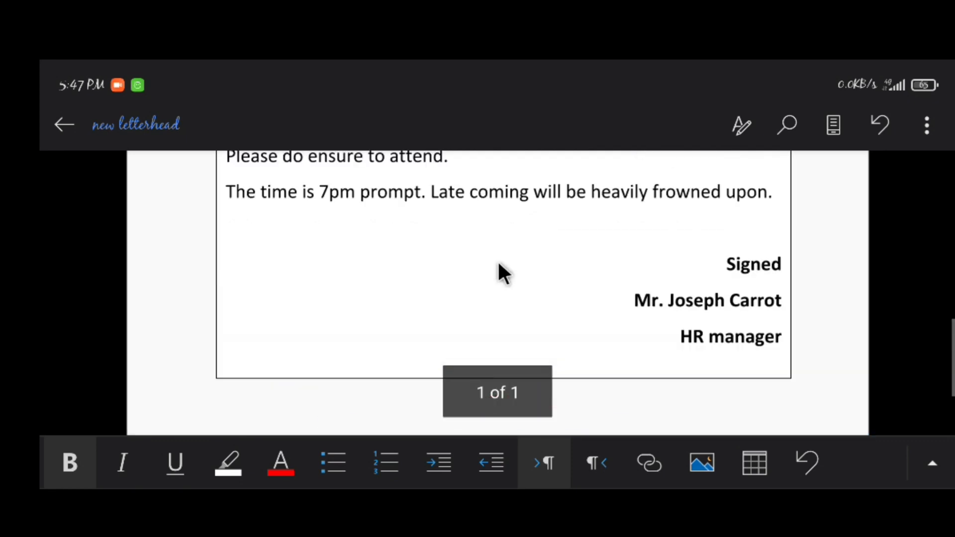
pyautogui.scroll(5, 502, 253)
pyautogui.click(474, 241)
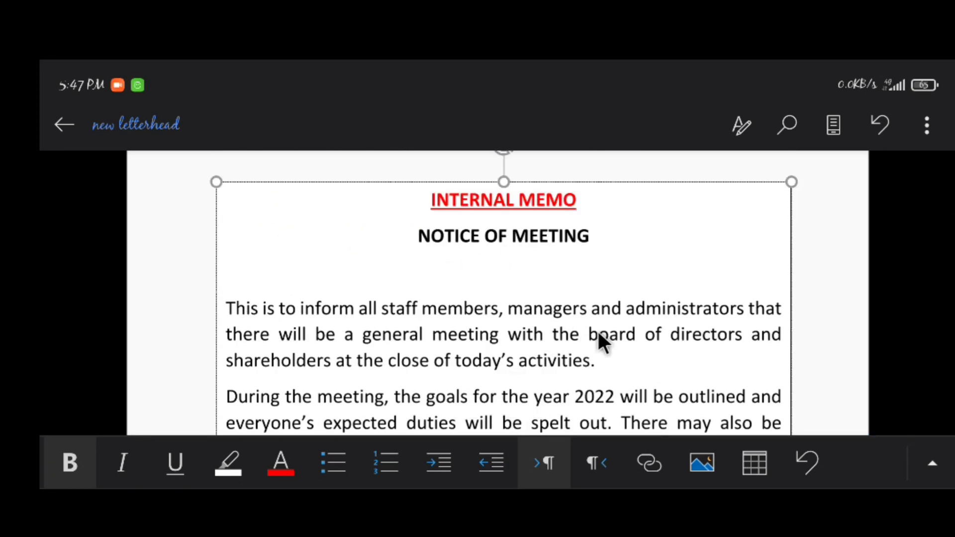
pyautogui.scroll(-2, 487, 373)
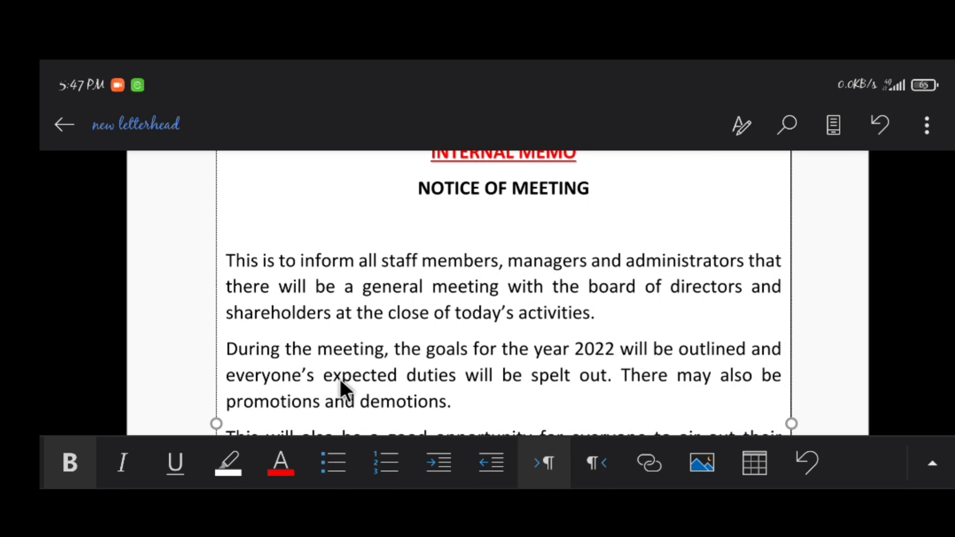
pyautogui.scroll(-3, 339, 379)
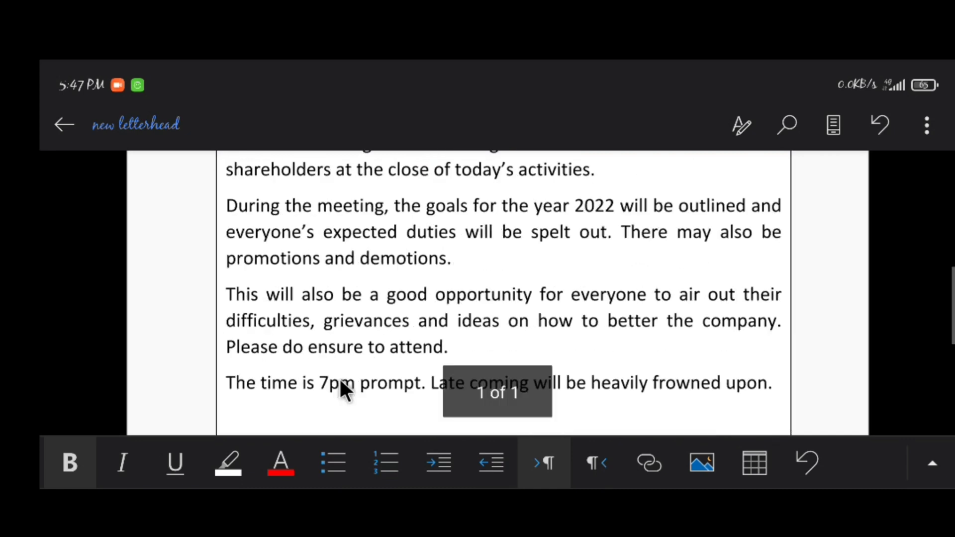
pyautogui.scroll(-1, 341, 383)
pyautogui.scroll(8, 341, 383)
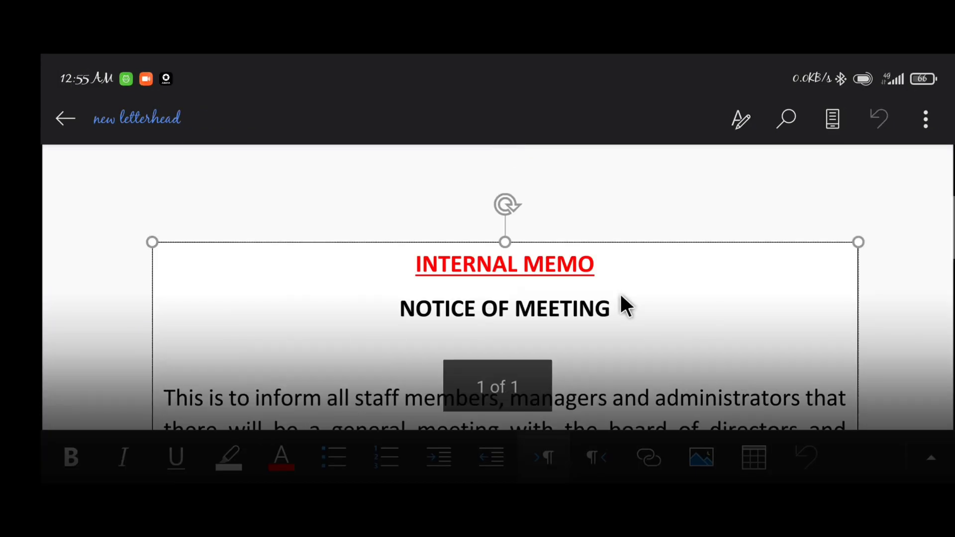
pyautogui.scroll(-1, 620, 296)
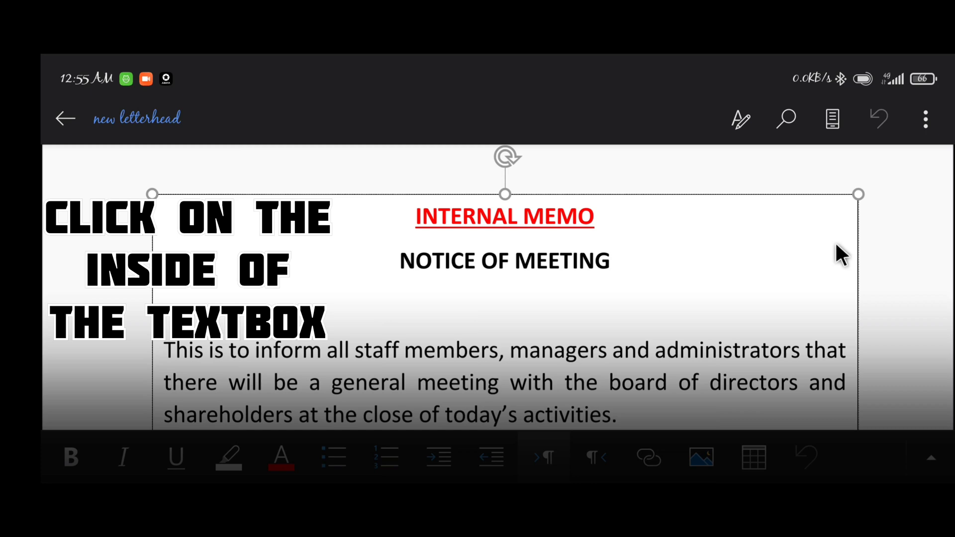
# Set the text box outline to the first light grey theme colour so it looks borderless.
pyautogui.click(933, 458)
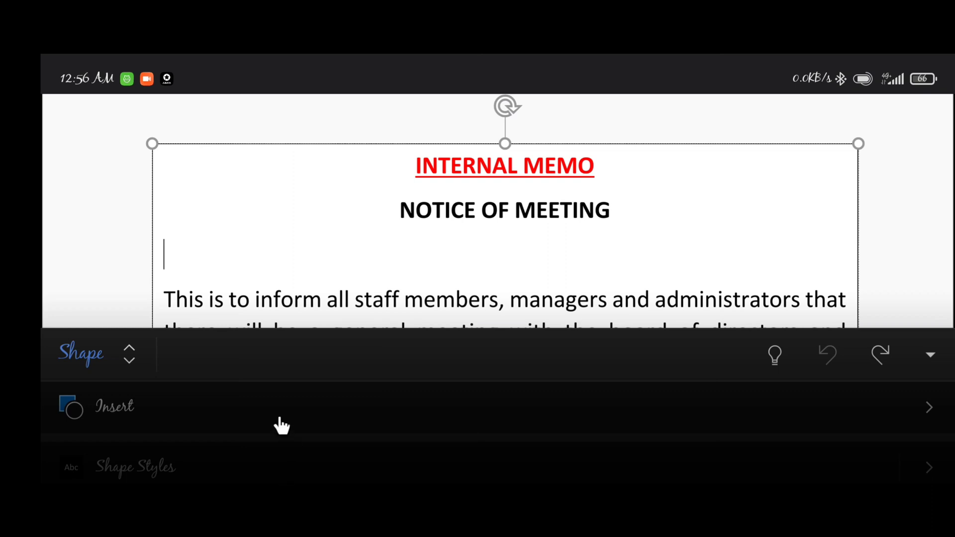
pyautogui.scroll(-4, 279, 420)
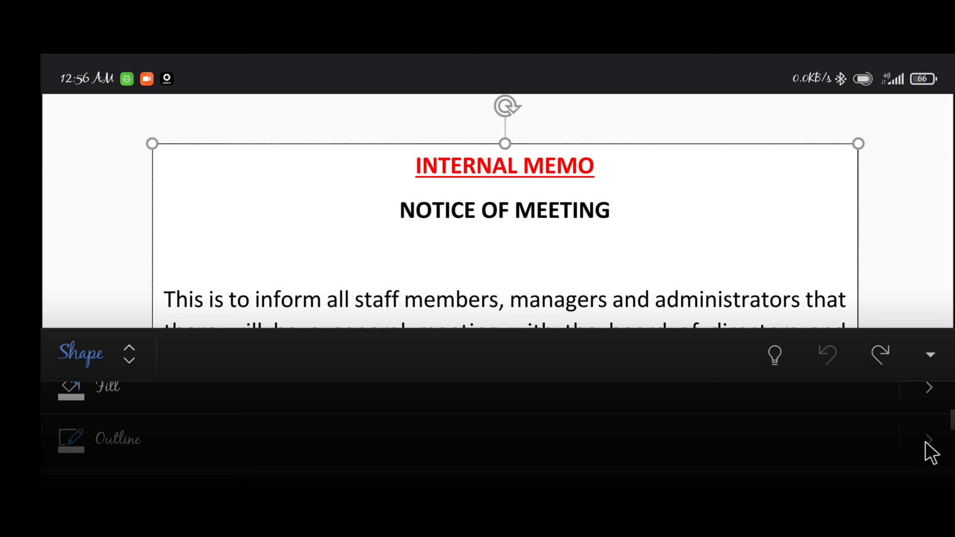
pyautogui.click(929, 452)
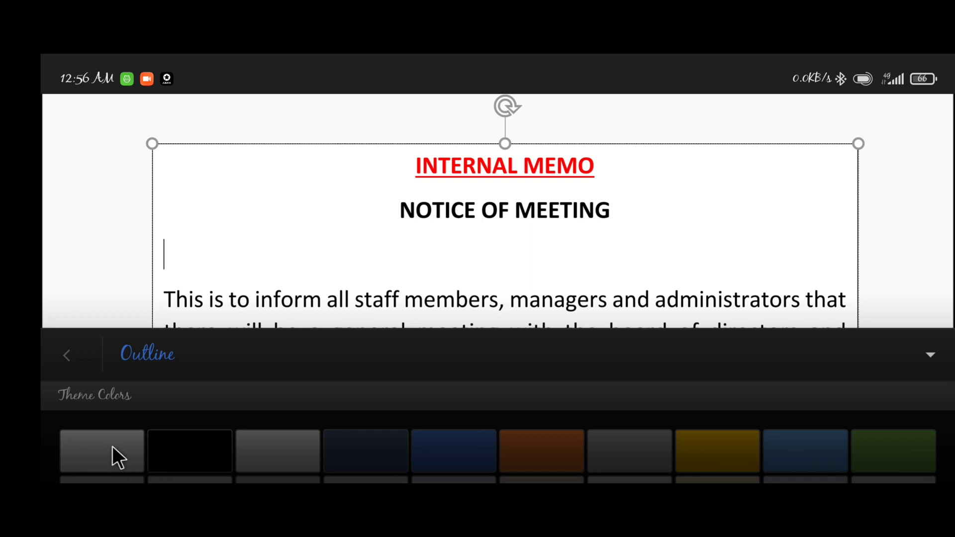
pyautogui.scroll(-1, 112, 446)
pyautogui.scroll(1, 112, 446)
pyautogui.click(112, 446)
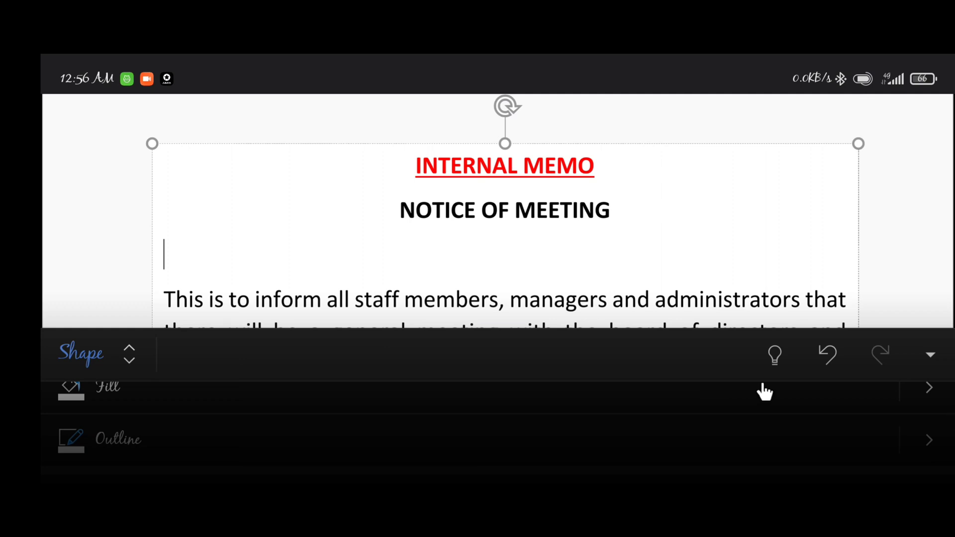
pyautogui.click(928, 356)
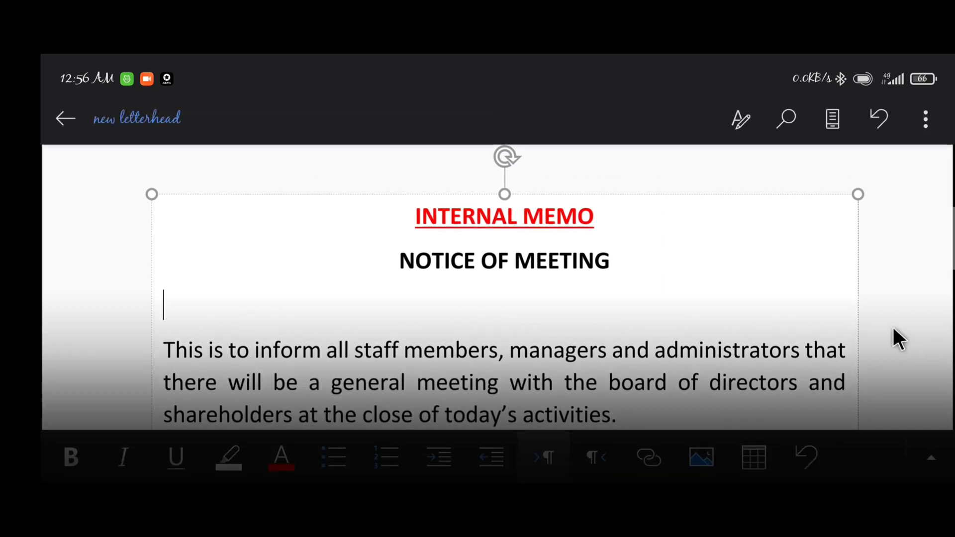
pyautogui.click(882, 329)
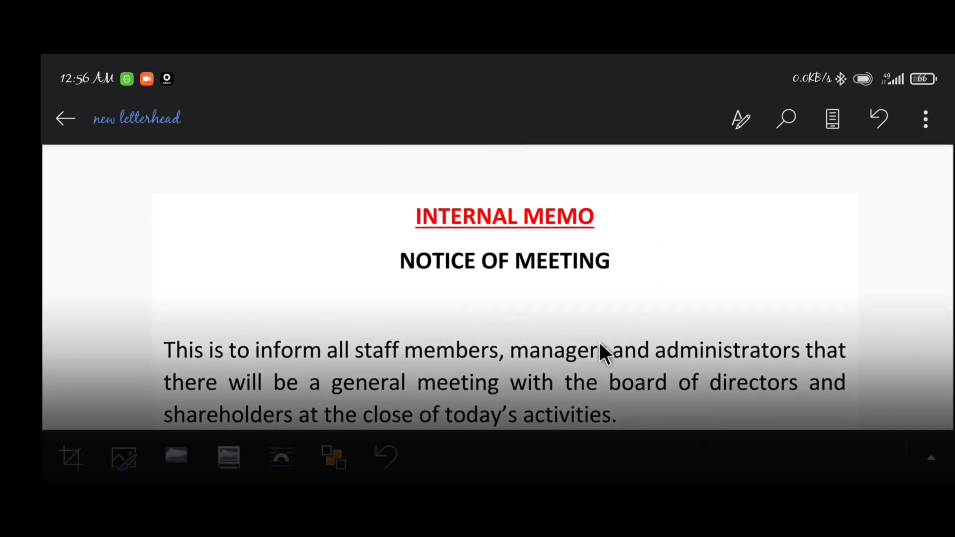
pyautogui.scroll(5, 437, 343)
pyautogui.scroll(-10, 438, 342)
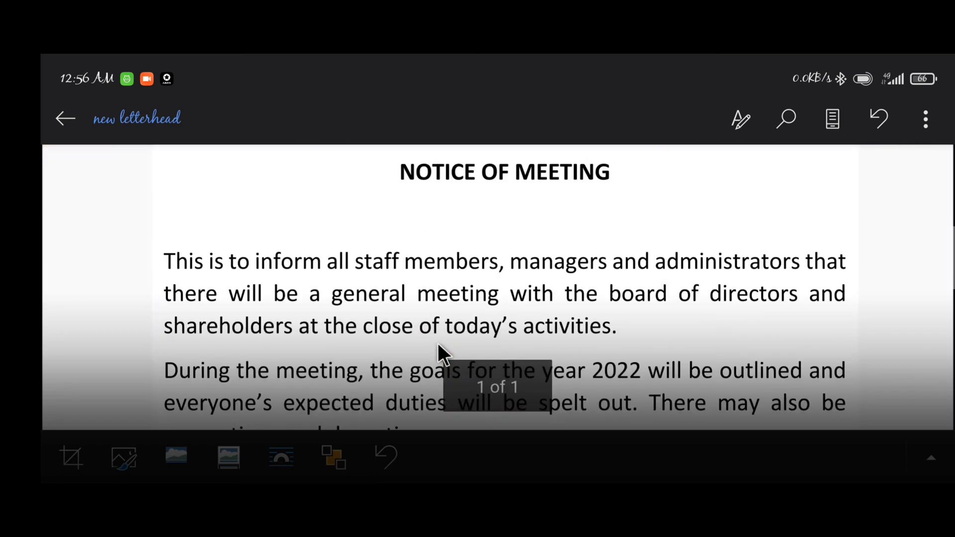
pyautogui.scroll(-5, 437, 342)
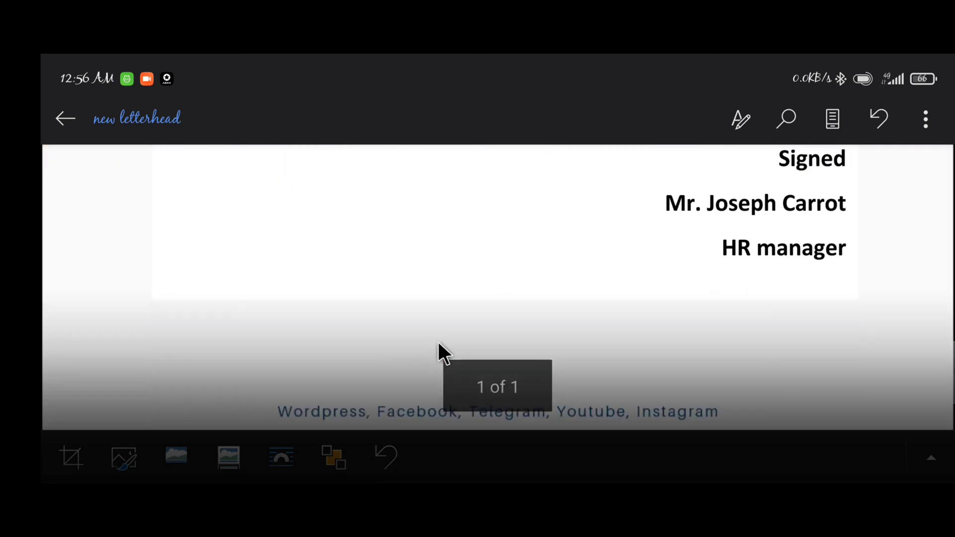
pyautogui.doubleClick(438, 342)
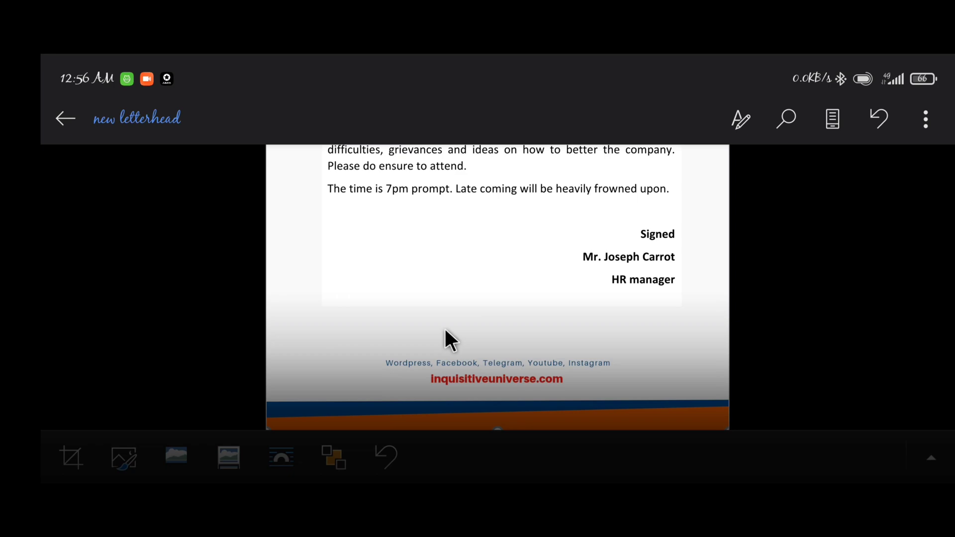
pyautogui.scroll(5, 444, 328)
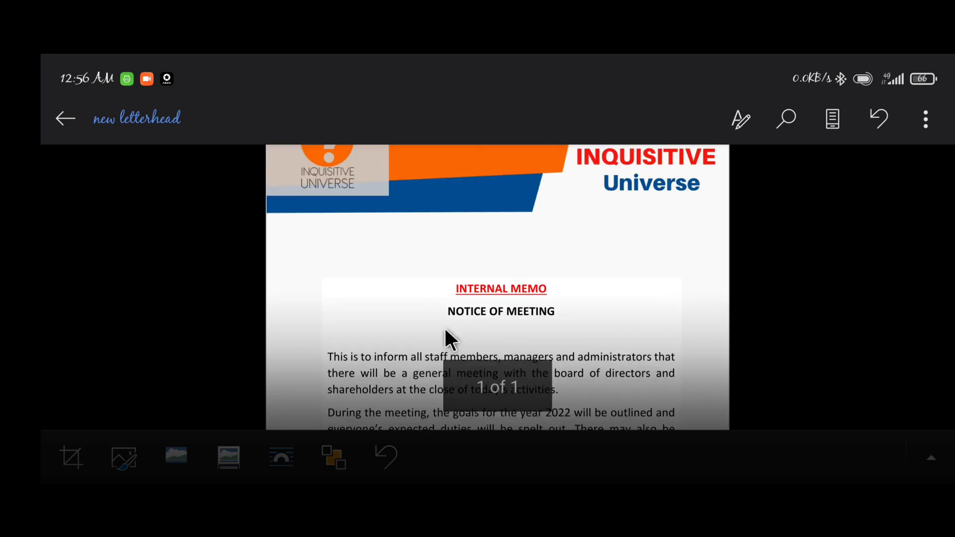
pyautogui.scroll(-5, 445, 328)
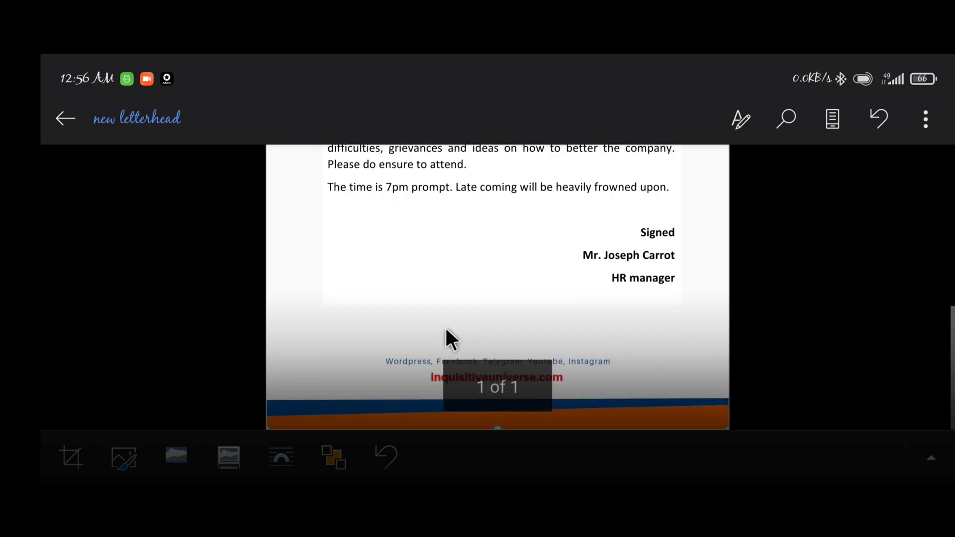
pyautogui.scroll(2, 445, 329)
pyautogui.scroll(3, 446, 327)
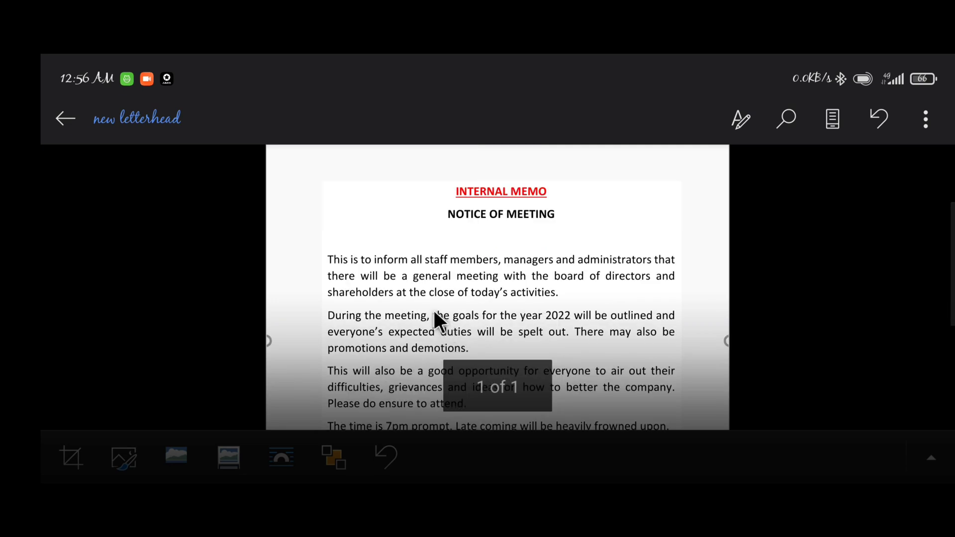
pyautogui.click(419, 276)
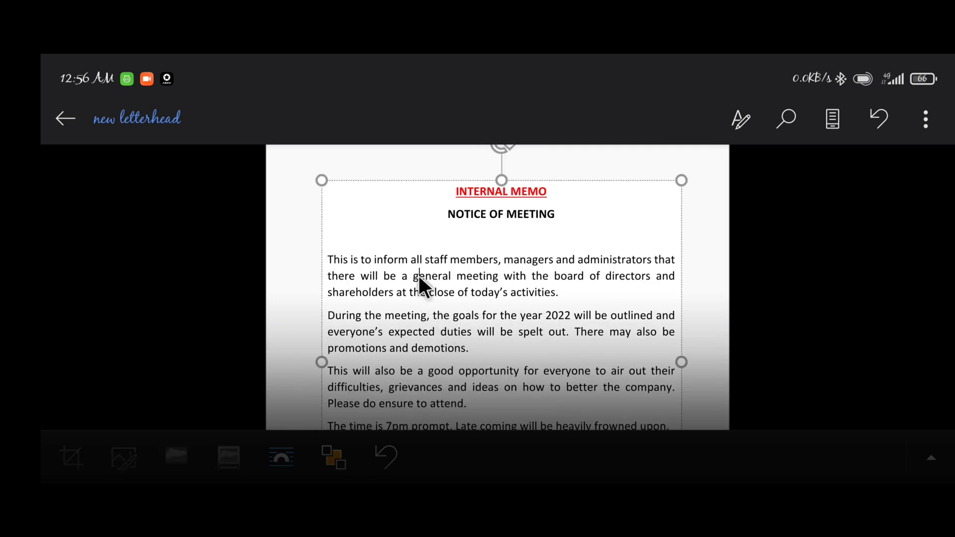
# Try light grey, then light green, then light grey again as the text box fill.
pyautogui.click(931, 455)
pyautogui.scroll(-2, 178, 419)
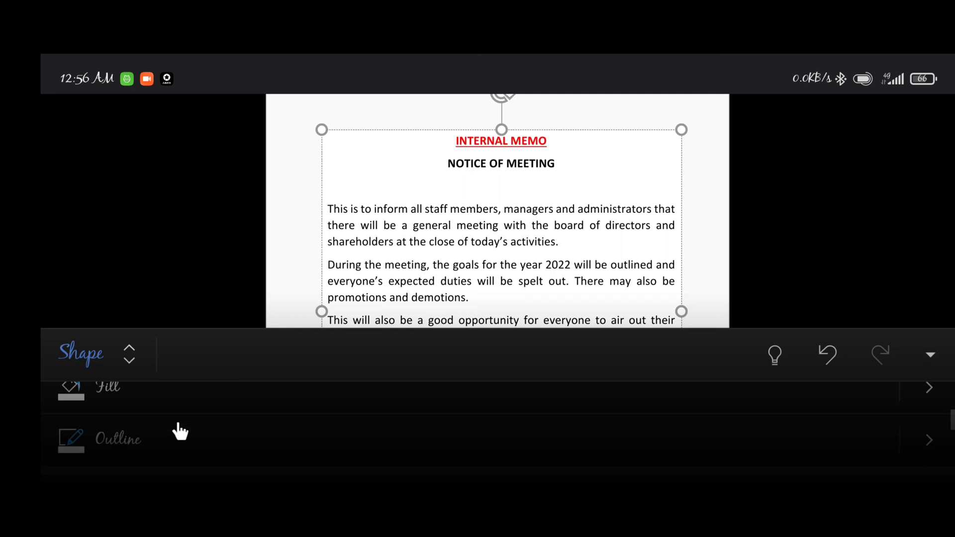
pyautogui.scroll(1, 189, 395)
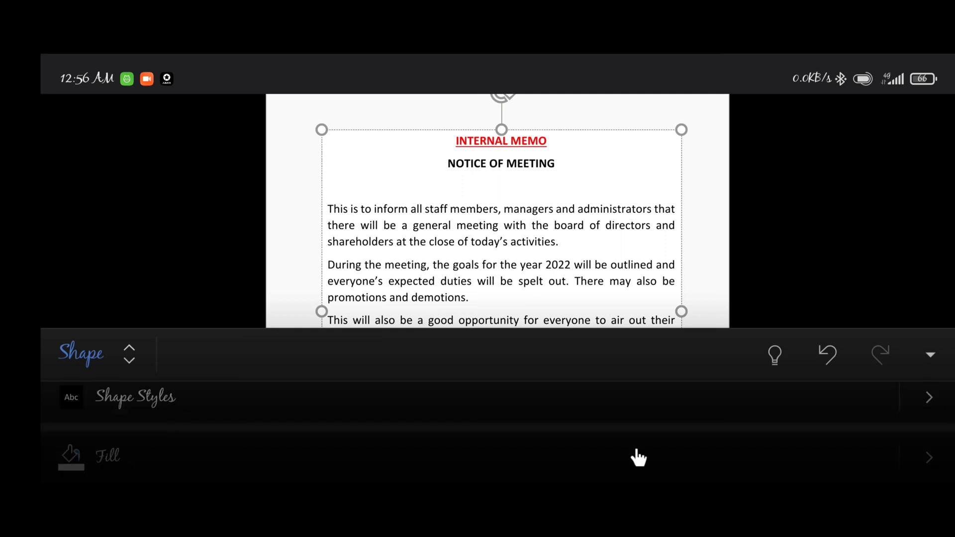
pyautogui.click(928, 454)
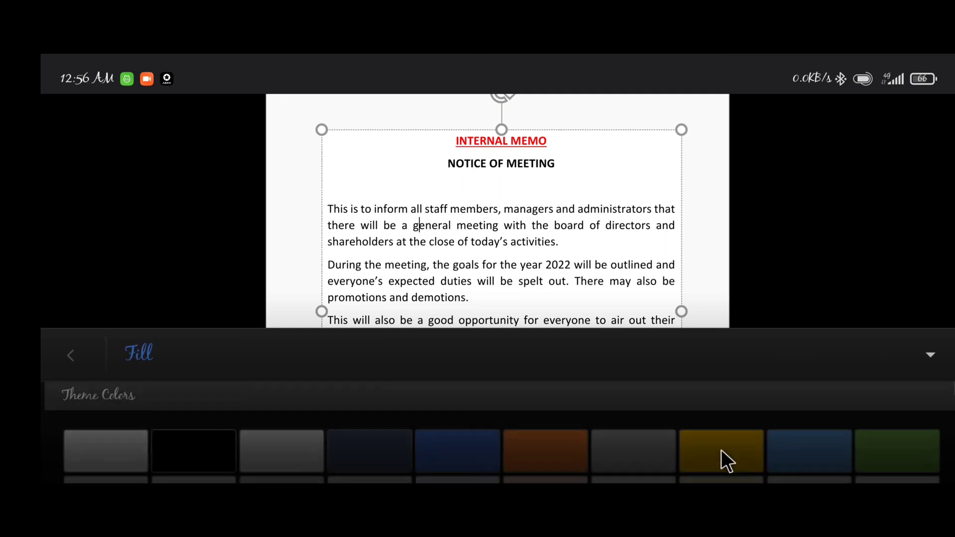
pyautogui.click(297, 442)
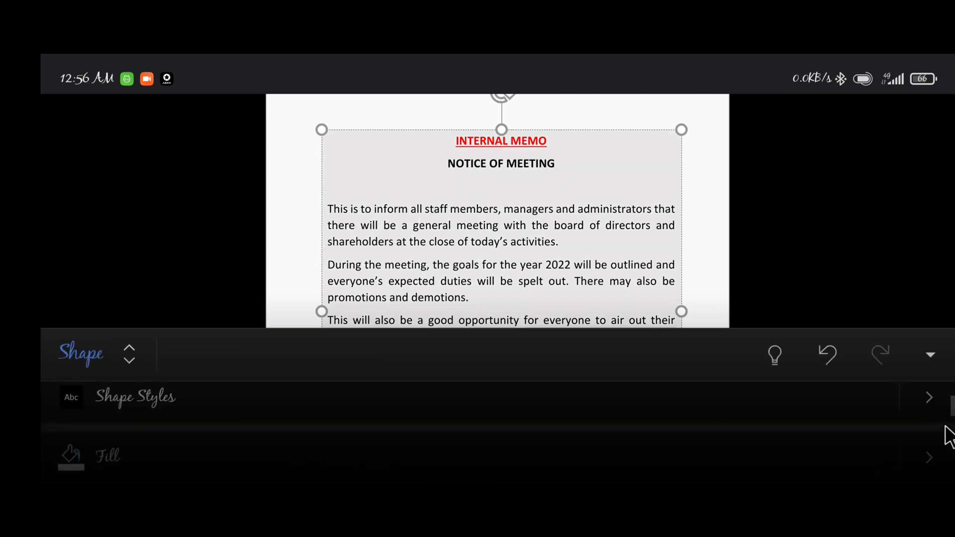
pyautogui.click(937, 467)
pyautogui.moveTo(643, 469); pyautogui.dragTo(650, 445)
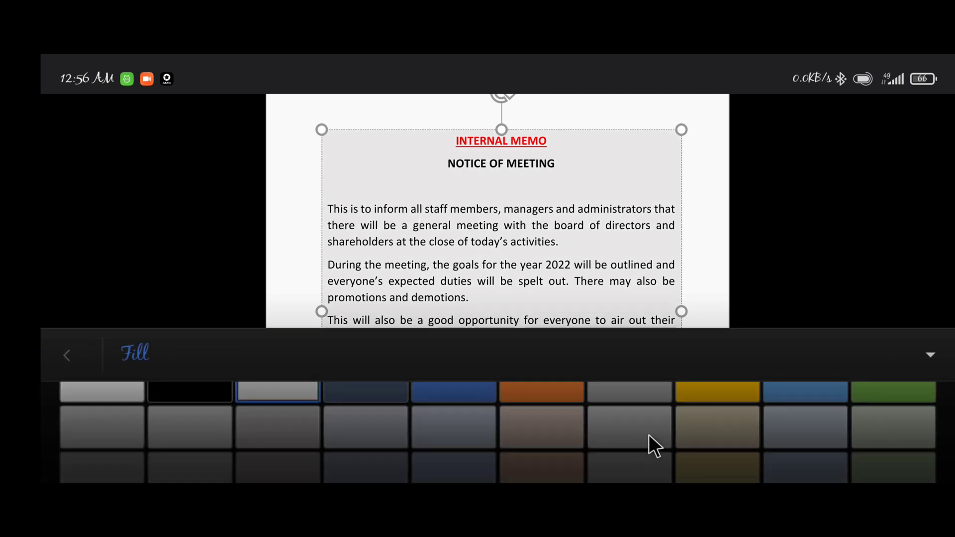
pyautogui.click(868, 430)
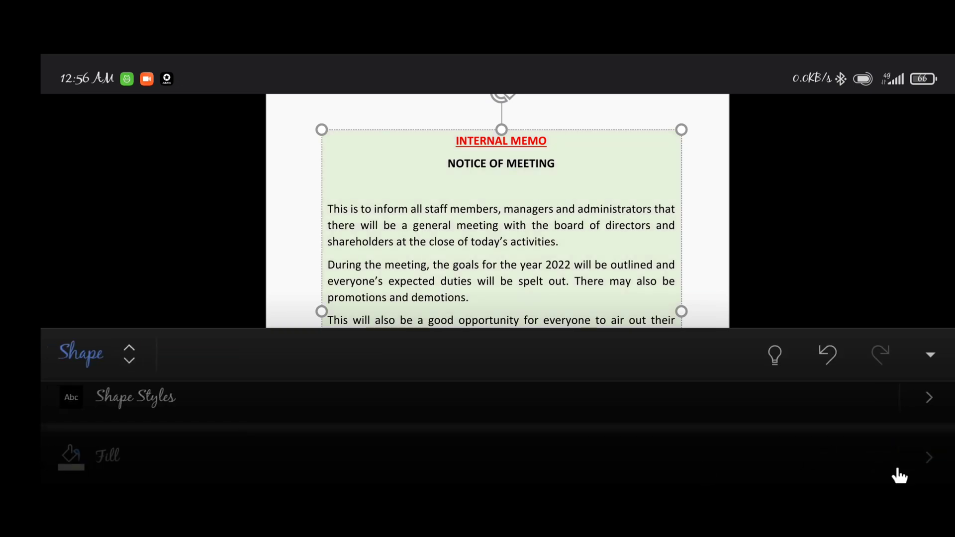
pyautogui.click(935, 466)
pyautogui.scroll(-1, 447, 450)
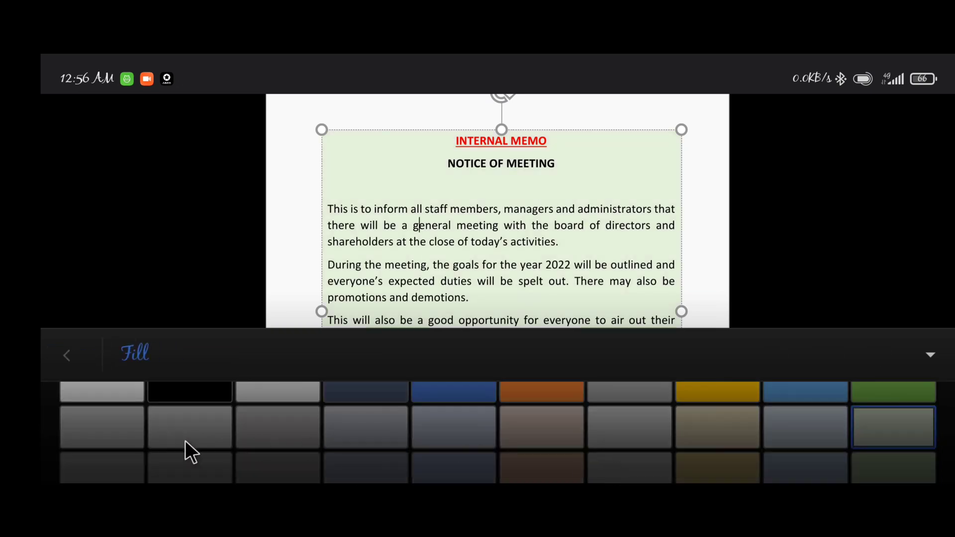
pyautogui.click(73, 431)
# After trying darker and pale grey fills, set the text box fill to white.
pyautogui.click(943, 466)
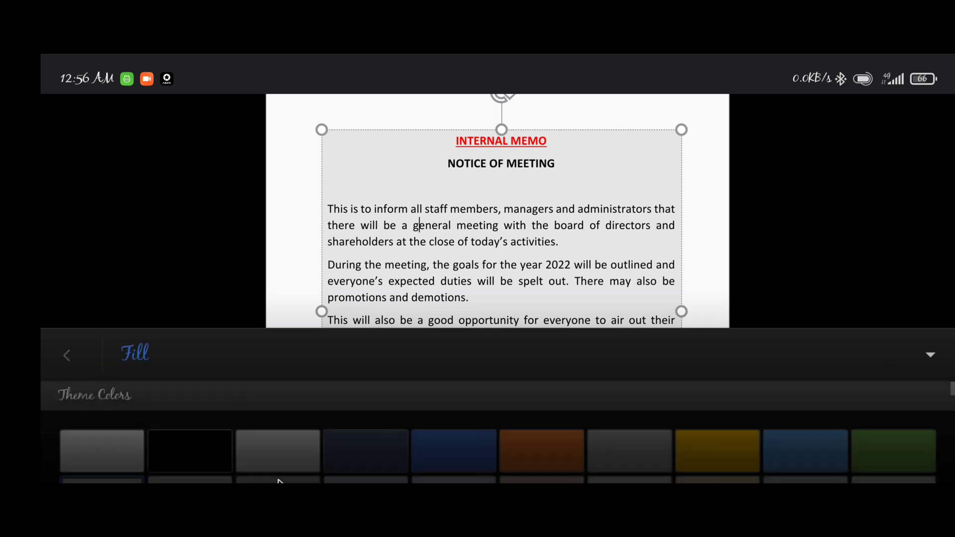
pyautogui.scroll(-1, 311, 452)
pyautogui.click(259, 431)
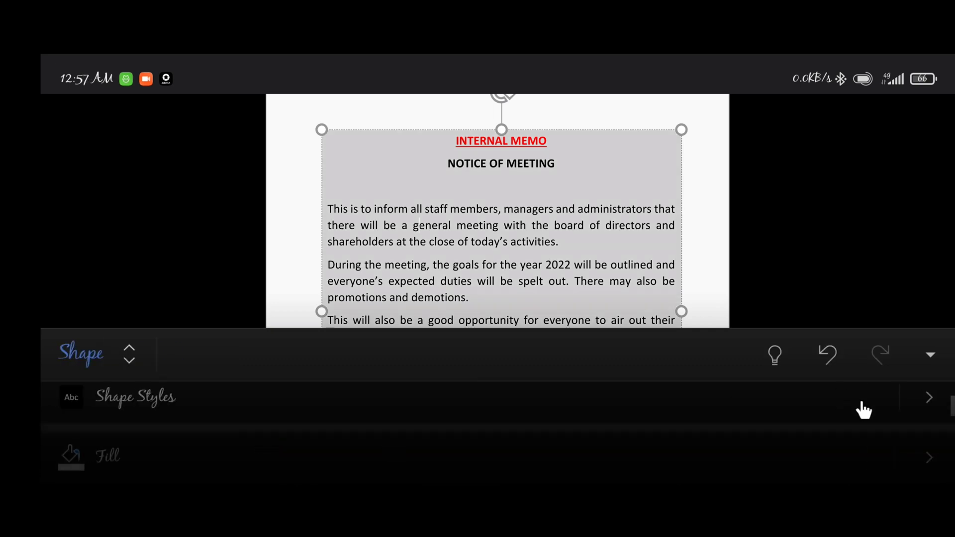
pyautogui.click(930, 454)
pyautogui.scroll(-1, 155, 439)
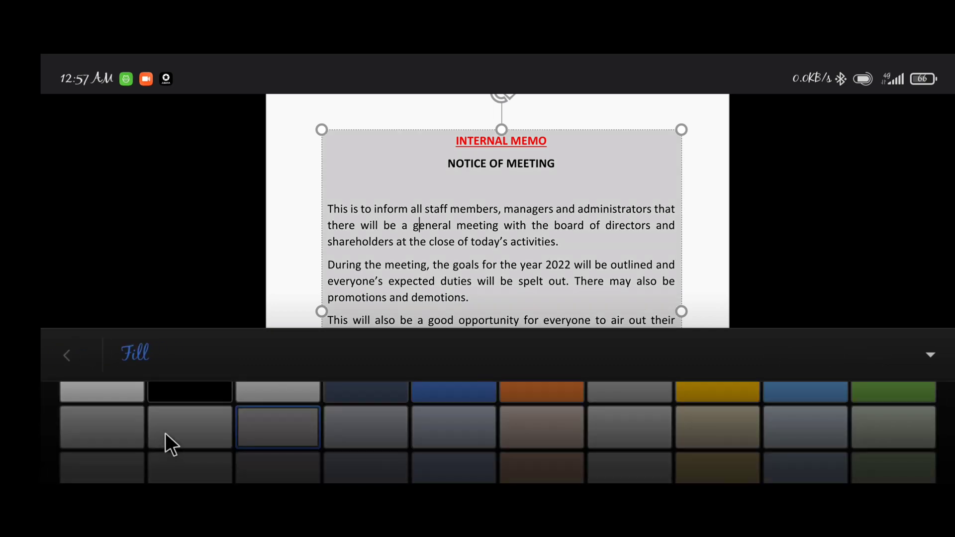
pyautogui.scroll(1, 165, 432)
pyautogui.click(278, 445)
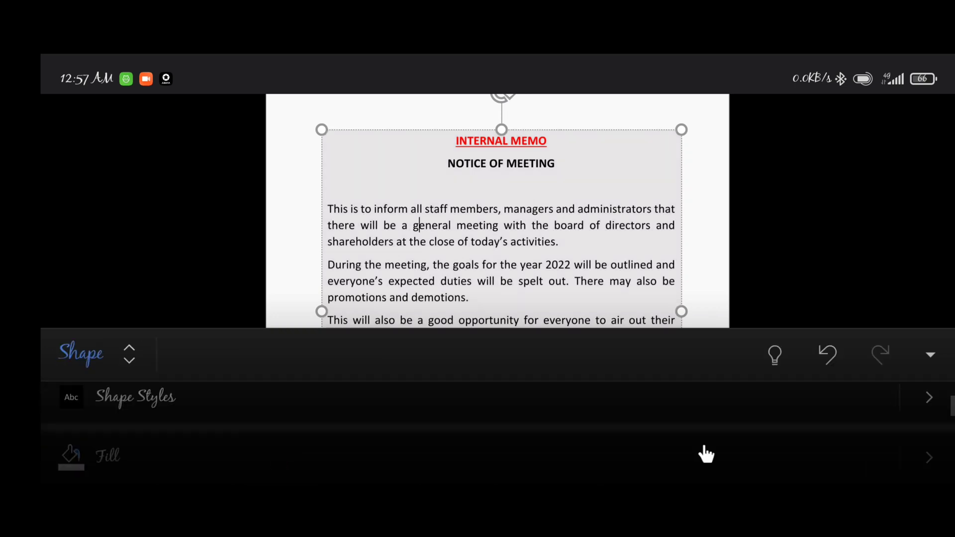
pyautogui.click(930, 457)
pyautogui.click(114, 451)
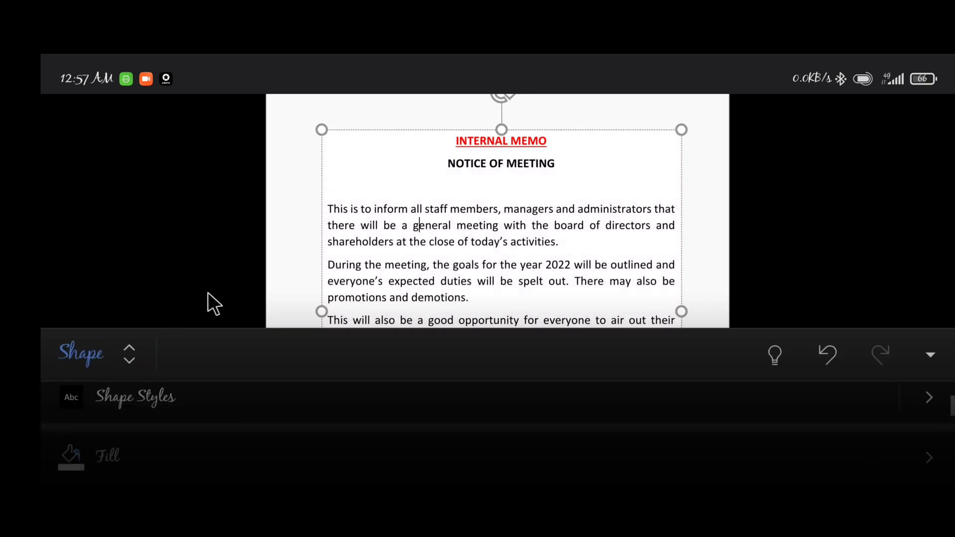
# Deselect the memo box, return to the top, and open the three-dot More menu.
pyautogui.click(293, 263)
pyautogui.click(934, 354)
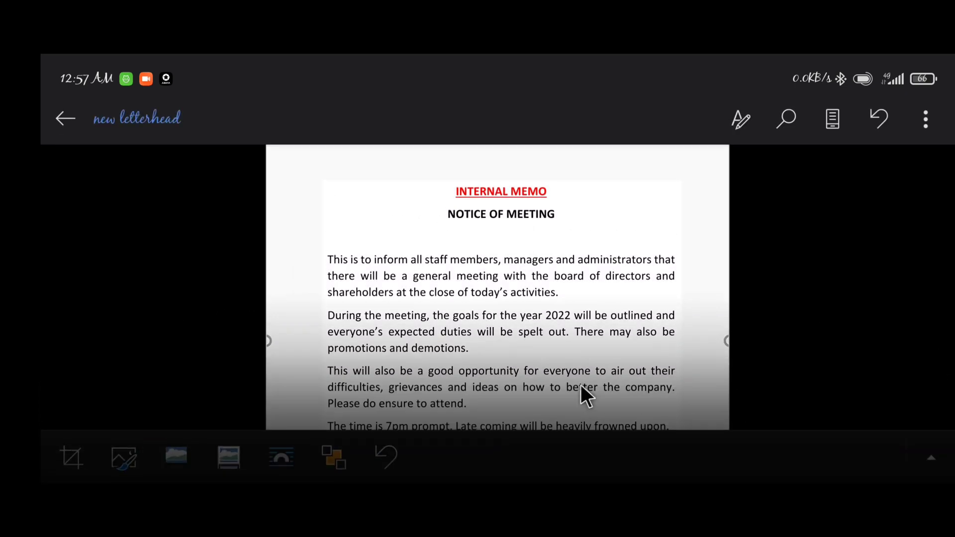
pyautogui.scroll(5, 583, 368)
pyautogui.scroll(-10, 463, 385)
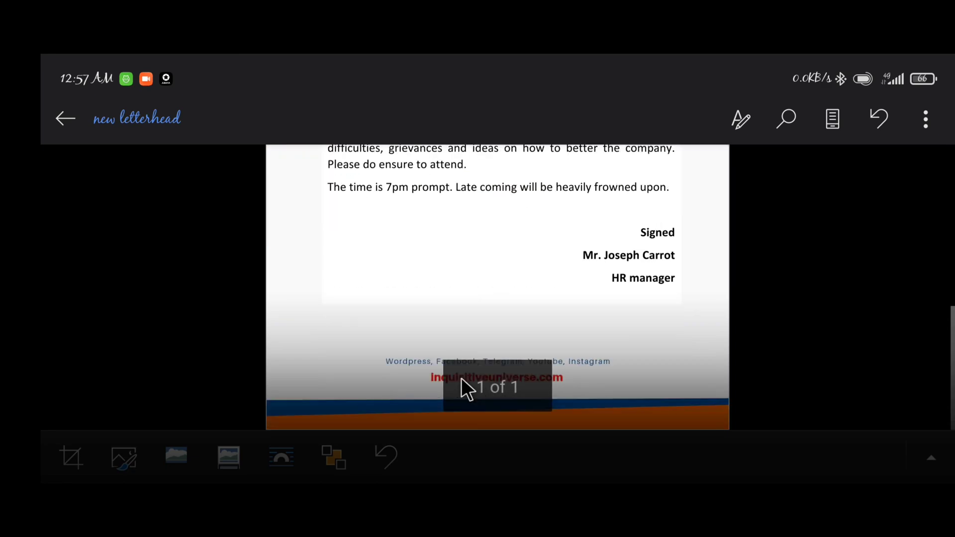
pyautogui.scroll(10, 429, 352)
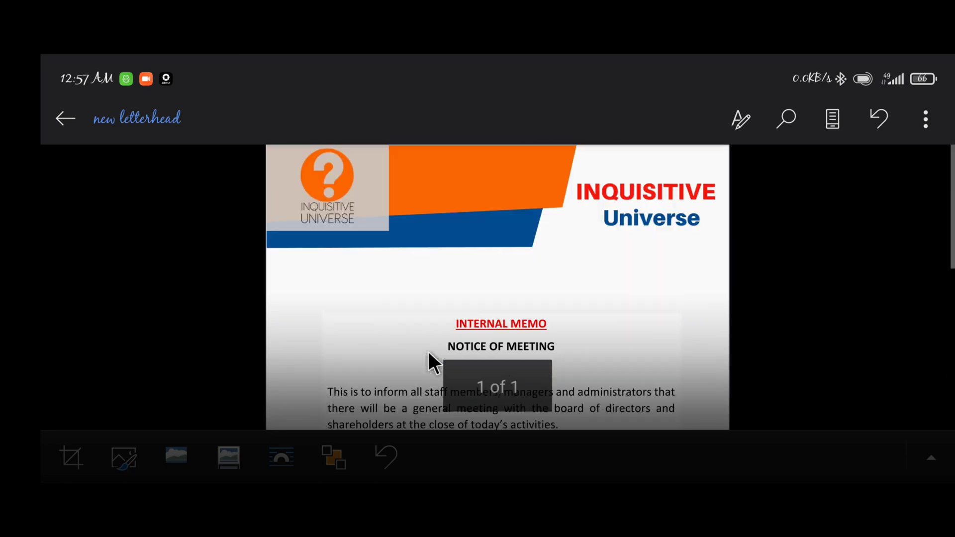
pyautogui.click(926, 119)
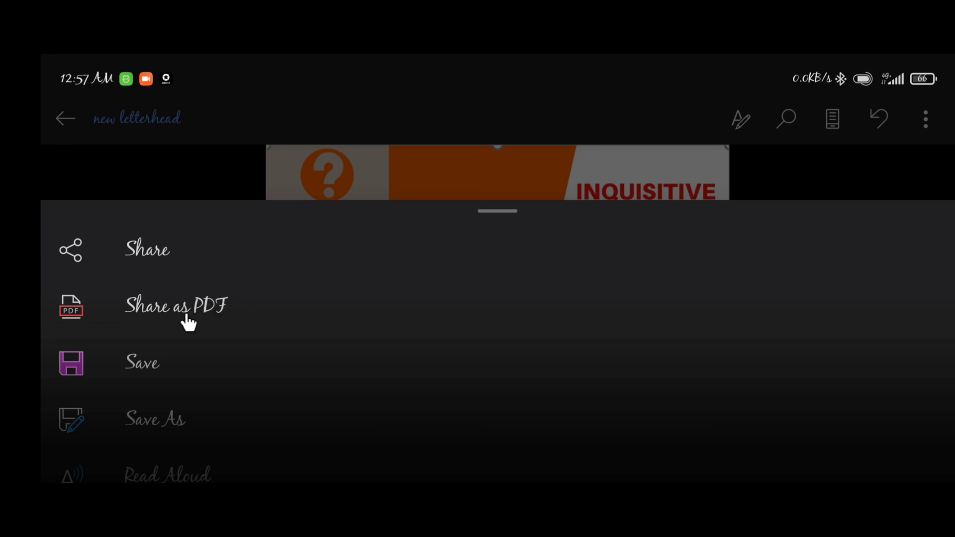
pyautogui.scroll(-3, 187, 321)
pyautogui.scroll(3, 186, 319)
# Export the memo as new letterhead.pdf and browse the sharing apps such as Gmail and Xender.
pyautogui.click(215, 311)
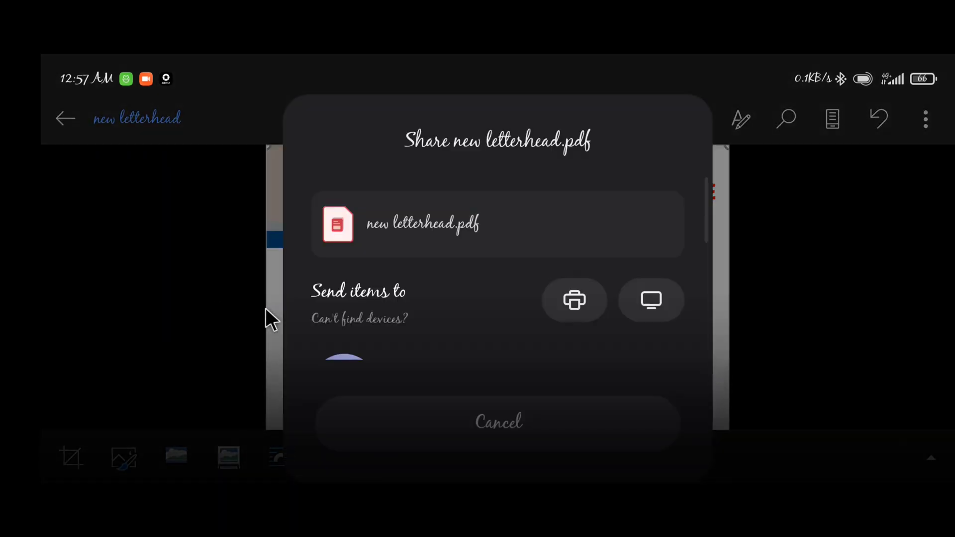
pyautogui.scroll(-5, 383, 305)
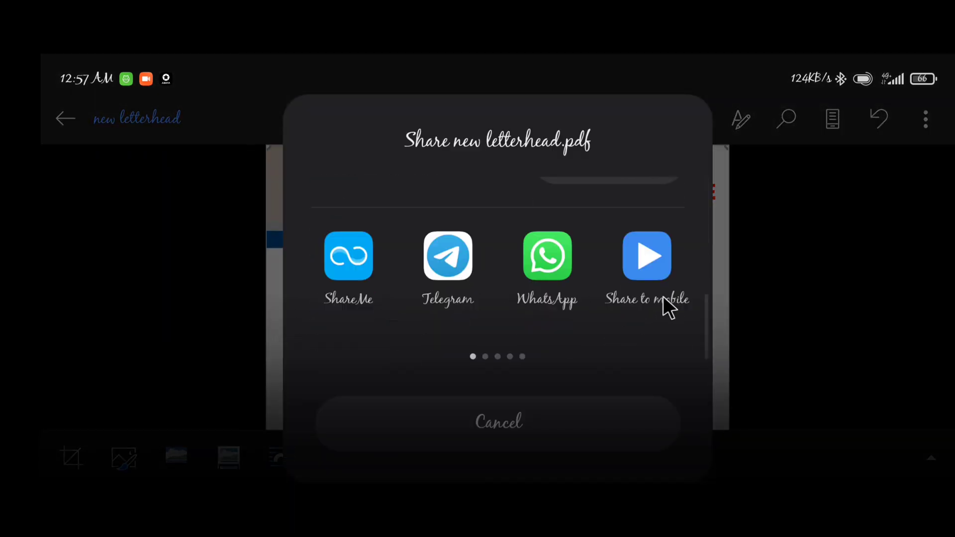
pyautogui.scroll(1, 541, 290)
pyautogui.scroll(-1, 570, 298)
pyautogui.moveTo(626, 256); pyautogui.dragTo(418, 264)
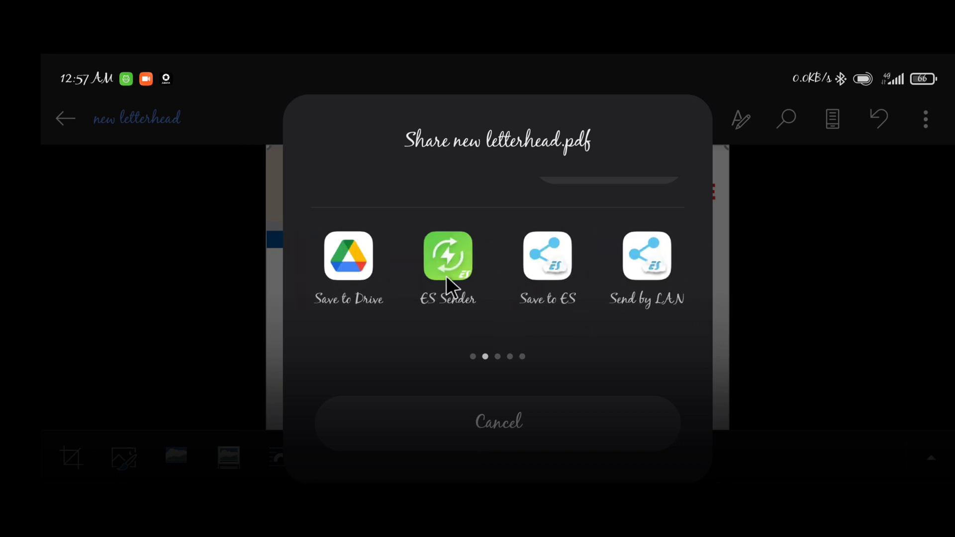
pyautogui.moveTo(636, 269); pyautogui.dragTo(315, 277)
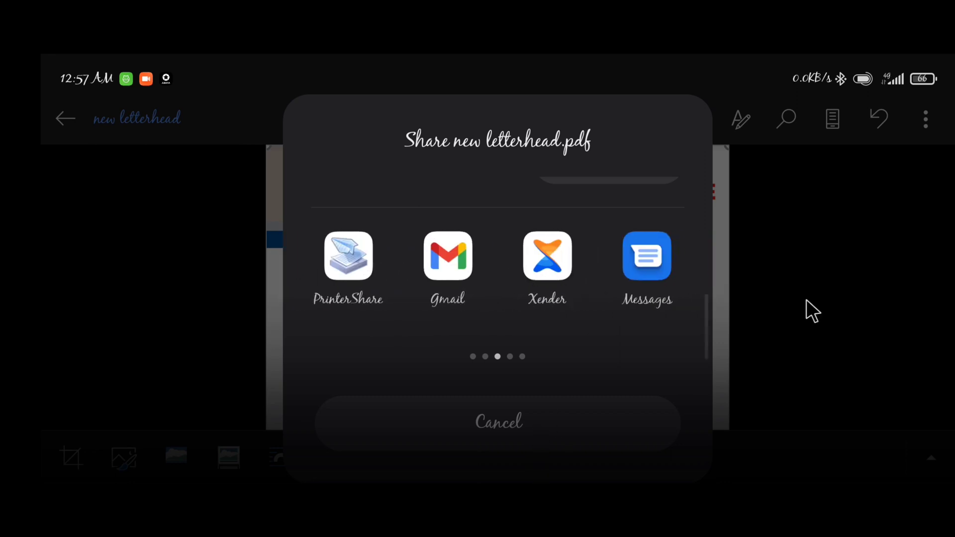